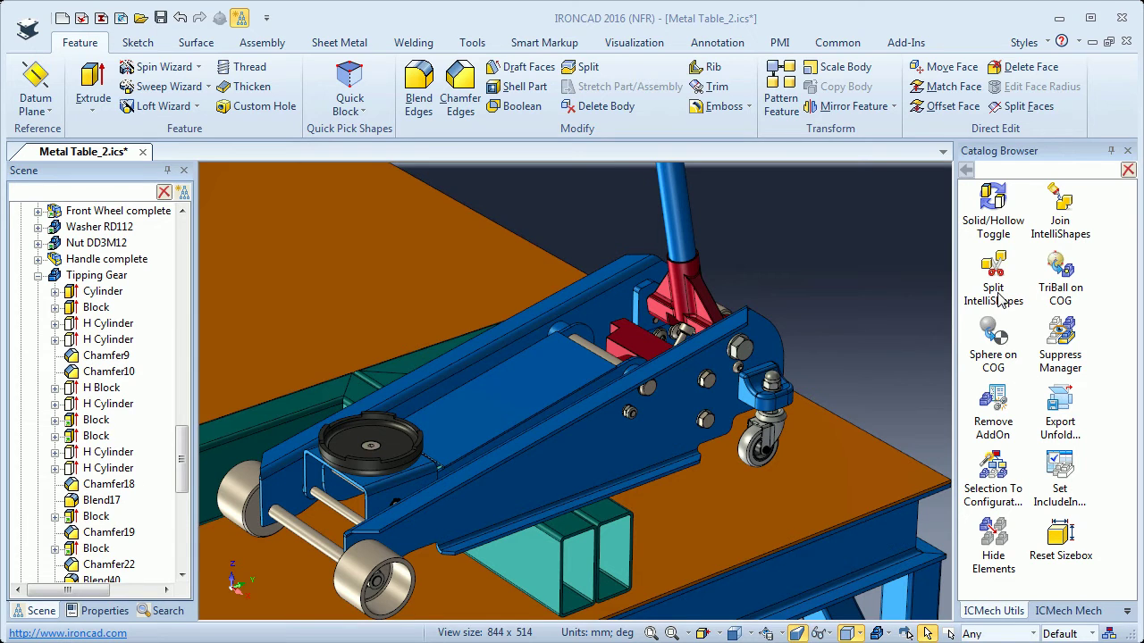
# Select the Handle complete assembly on the floor jack and hide it
pyautogui.moveTo(999, 300); pyautogui.dragTo(692, 251)
pyautogui.keyDown('shift'); pyautogui.moveTo(685, 255); pyautogui.dragTo(682, 310, button='middle'); pyautogui.keyUp('shift')
pyautogui.click(681, 285)
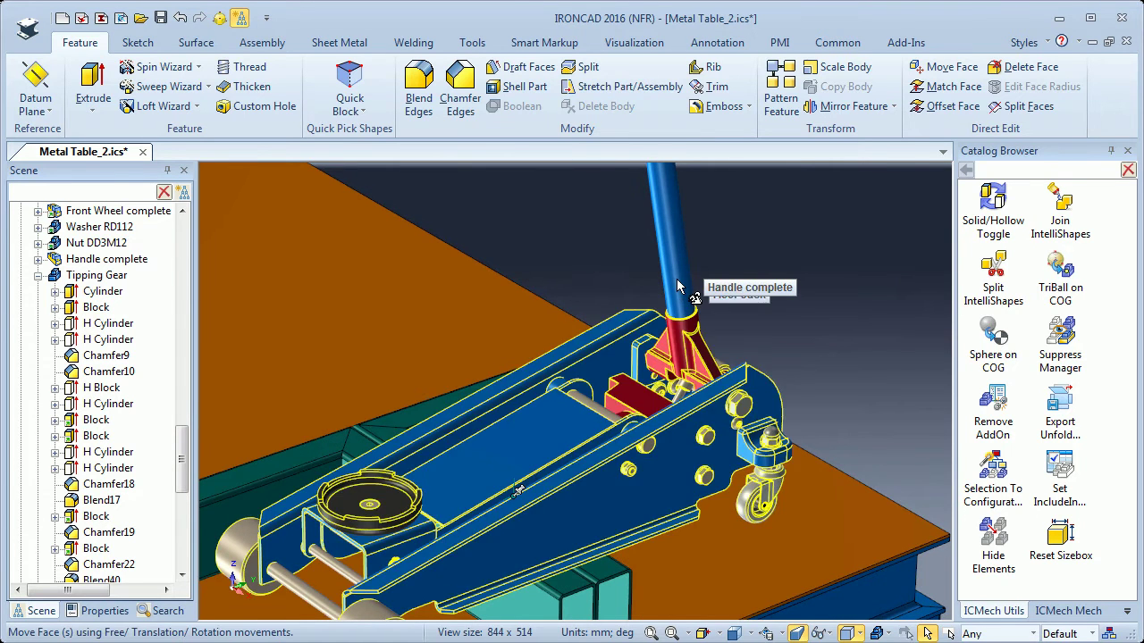
pyautogui.click(675, 286)
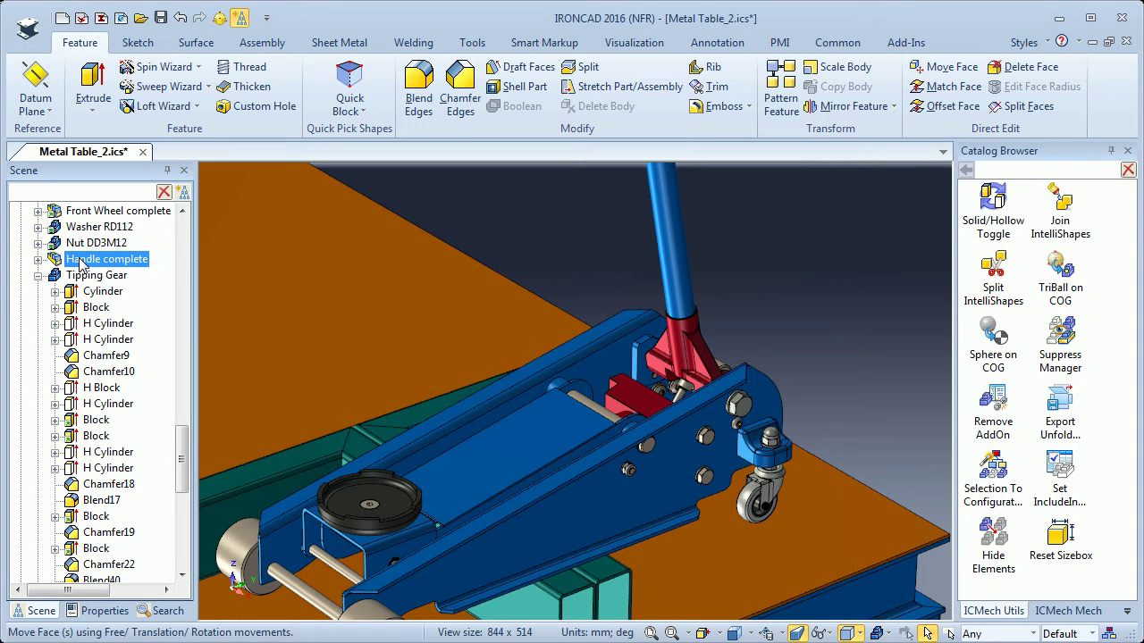
pyautogui.press('h')
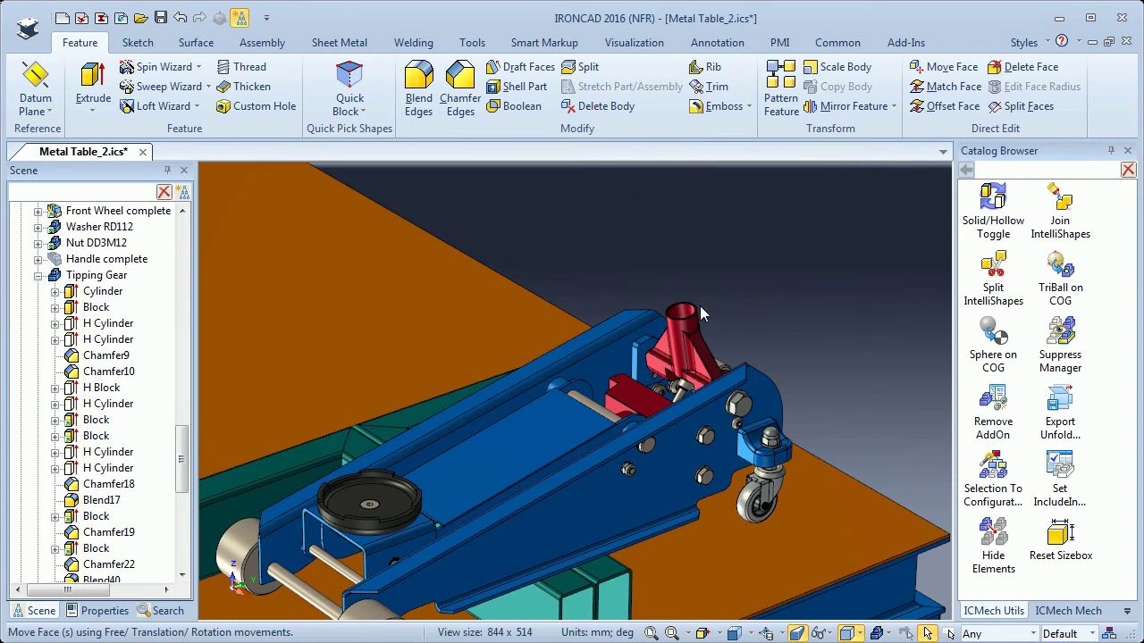
# Toggle the hole shape in the Tipping Gear's tube from hollow to solid, close the regeneration error and revert the toggle
pyautogui.scroll(4, 692, 316)
pyautogui.keyDown('shift'); pyautogui.moveTo(719, 312); pyautogui.dragTo(653, 399, button='middle'); pyautogui.keyUp('shift')
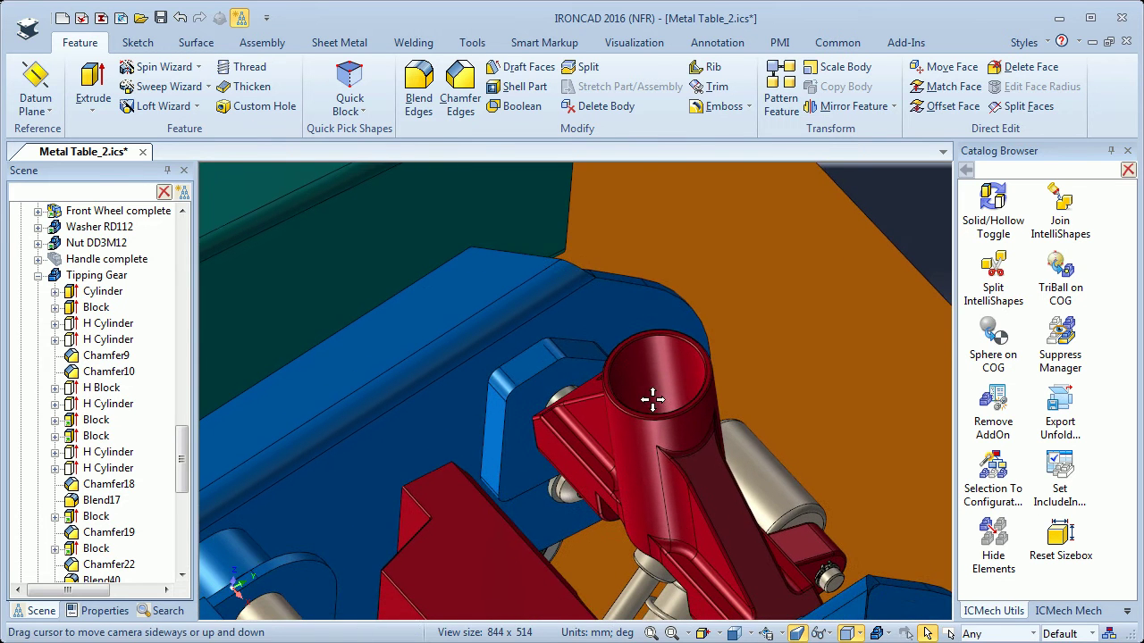
pyautogui.press('alt')
pyautogui.click(655, 366)
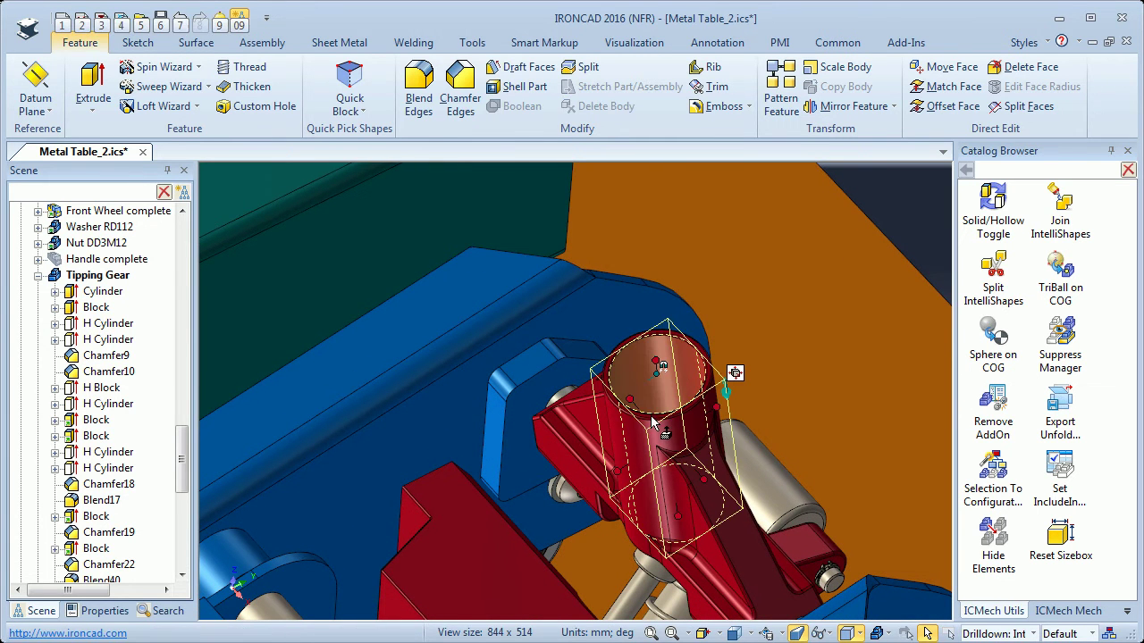
pyautogui.moveTo(655, 407)
pyautogui.mouseDown(button='middle')
pyautogui.moveTo(668, 459)
pyautogui.moveTo(659, 464)
pyautogui.moveTo(670, 404)
pyautogui.mouseUp(button='middle')
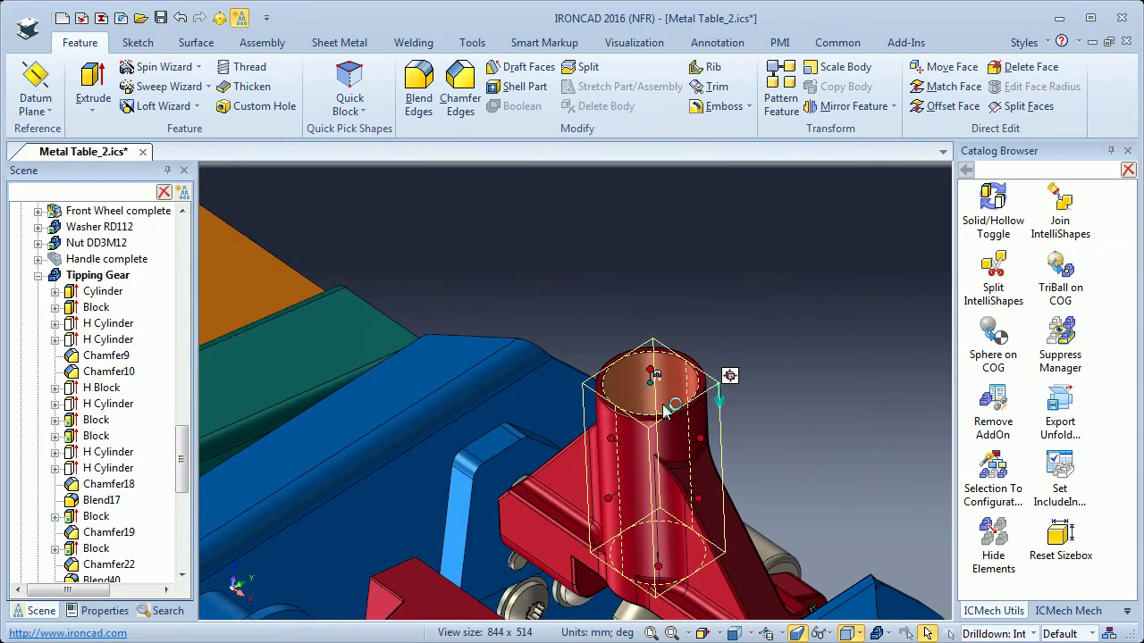
pyautogui.click(994, 199)
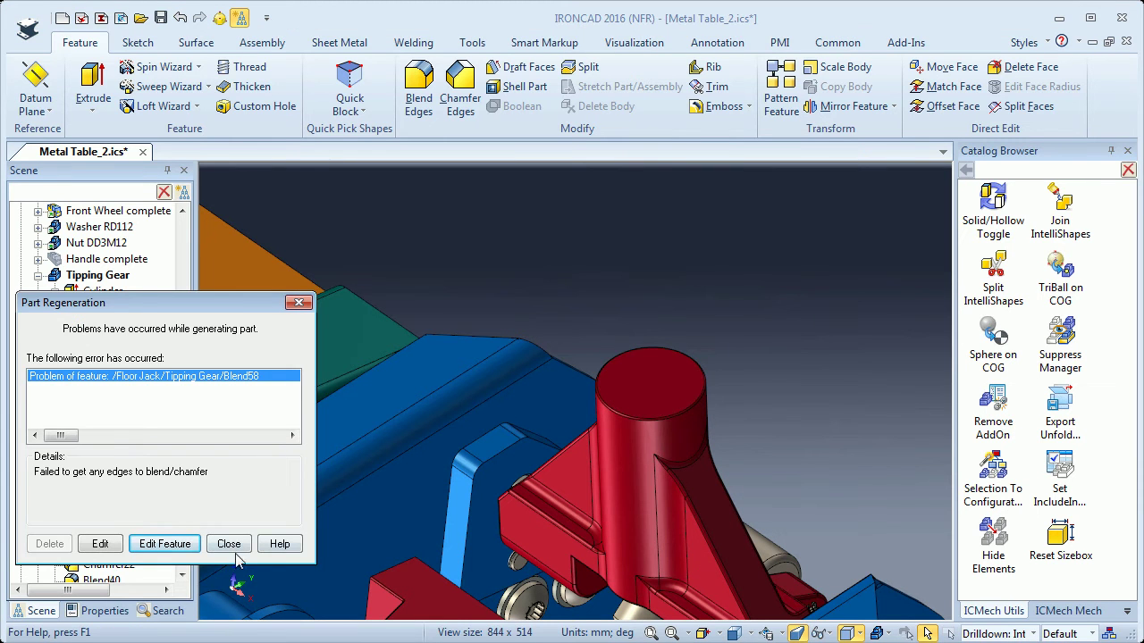
pyautogui.moveTo(139, 304); pyautogui.dragTo(168, 287)
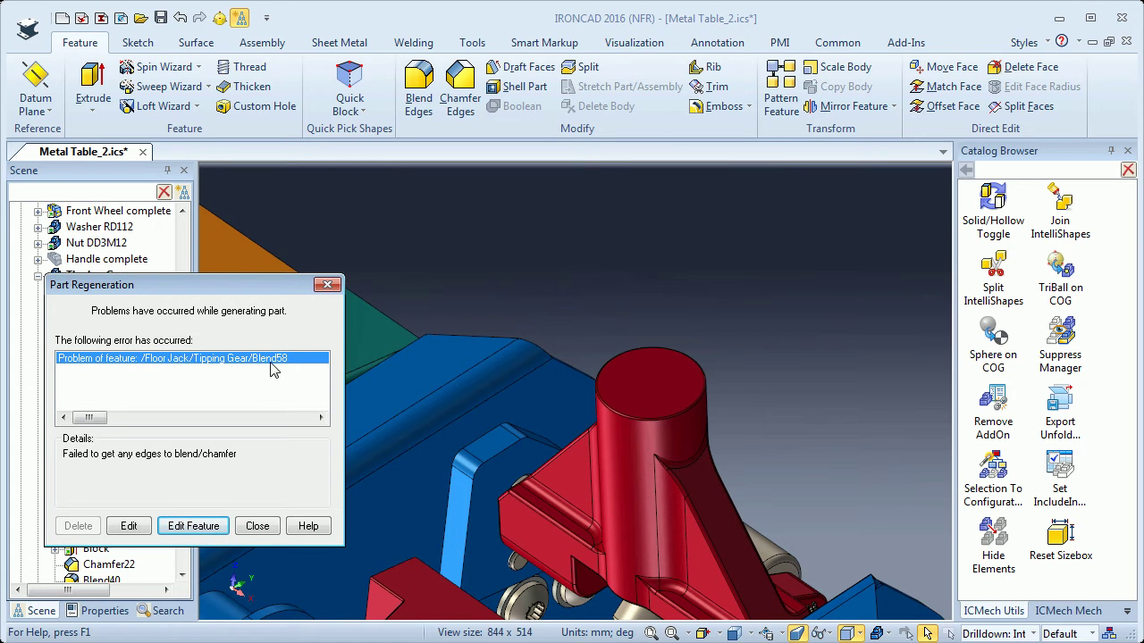
pyautogui.click(255, 527)
pyautogui.moveTo(179, 461); pyautogui.dragTo(183, 534)
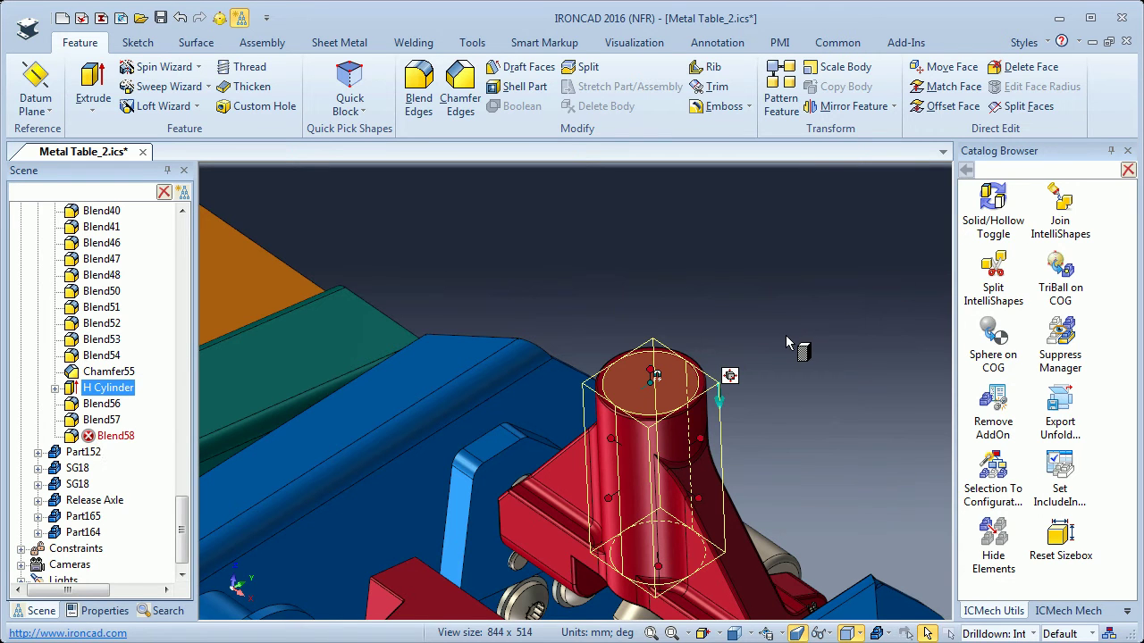
pyautogui.moveTo(787, 342); pyautogui.dragTo(787, 342)
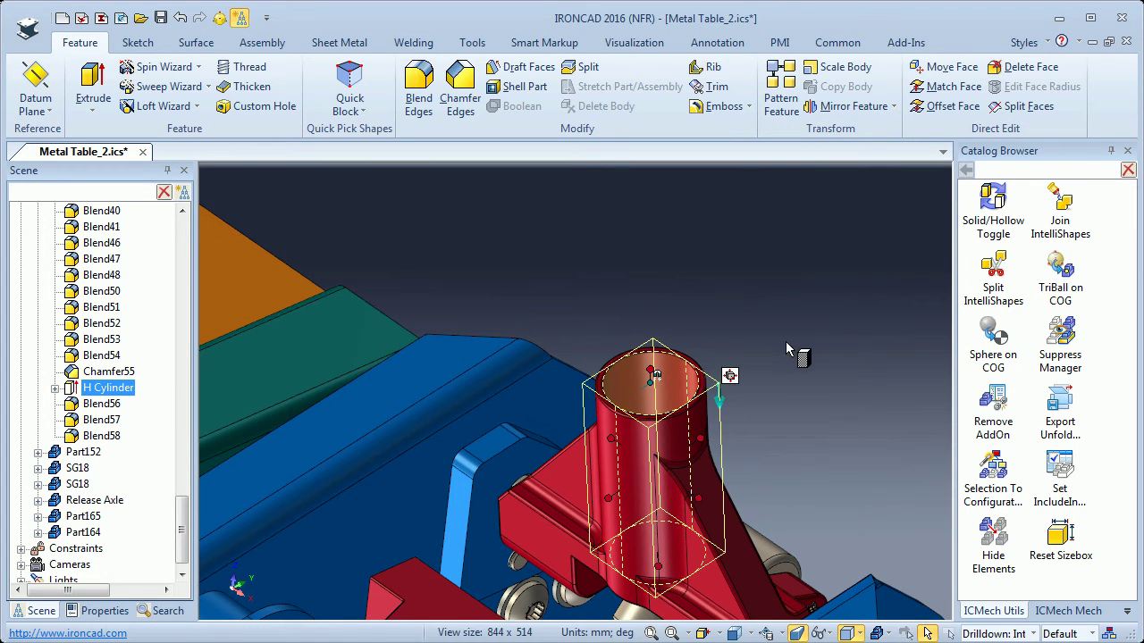
# Create a solid copy of the tube's H Cylinder hole shape and move it about 94.6 mm up out of the tube with the TriBall
pyautogui.moveTo(786, 341); pyautogui.dragTo(786, 341)
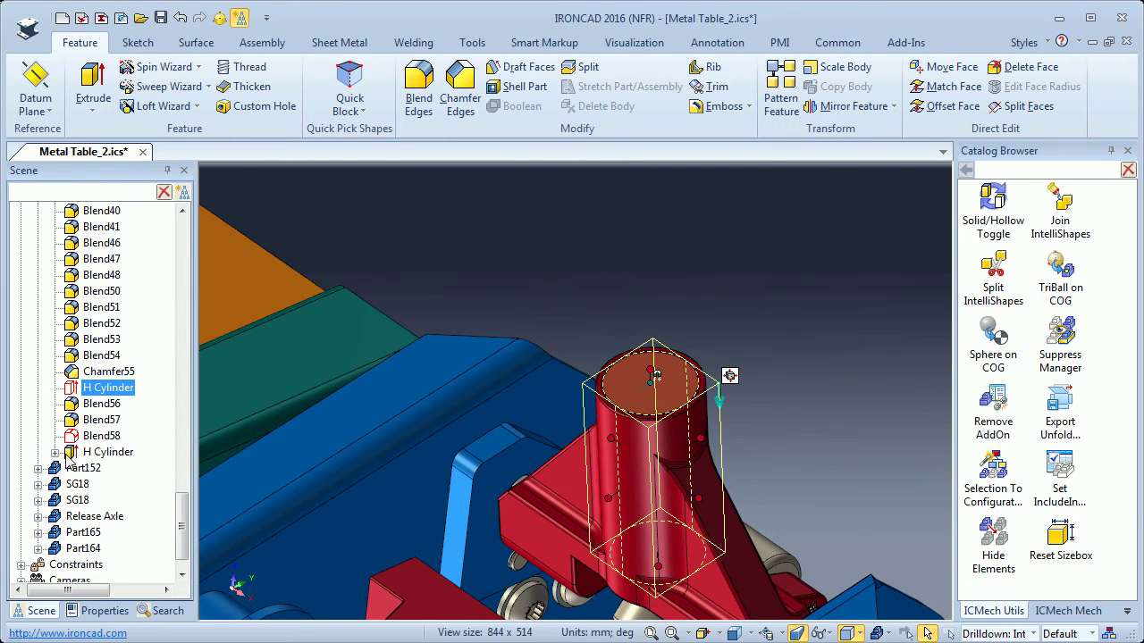
pyautogui.click(72, 452)
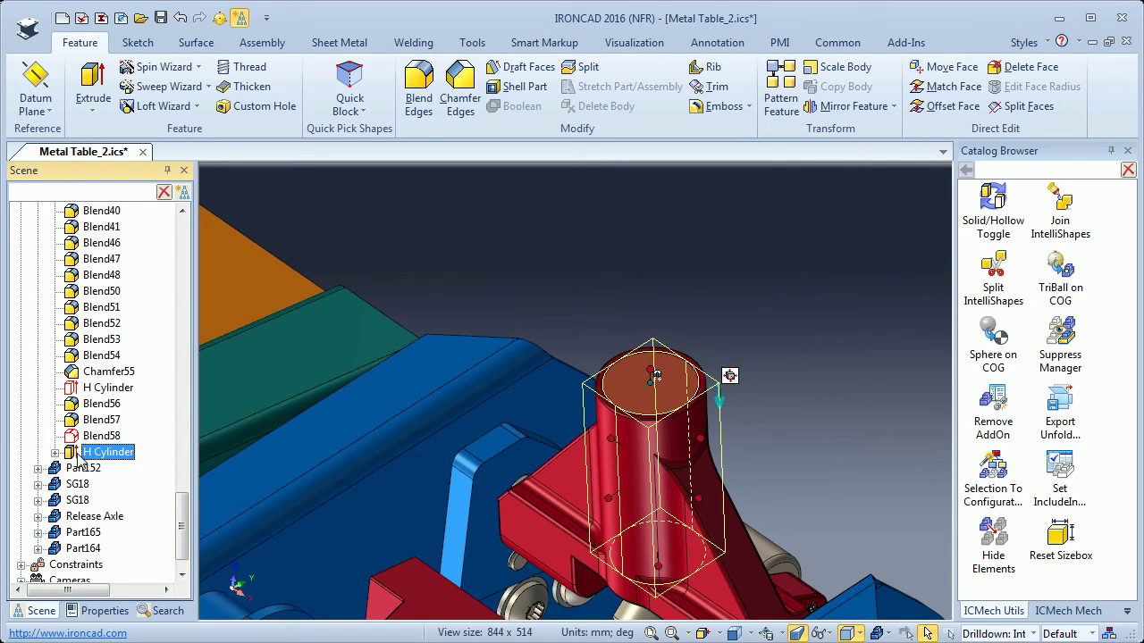
pyautogui.click(651, 444)
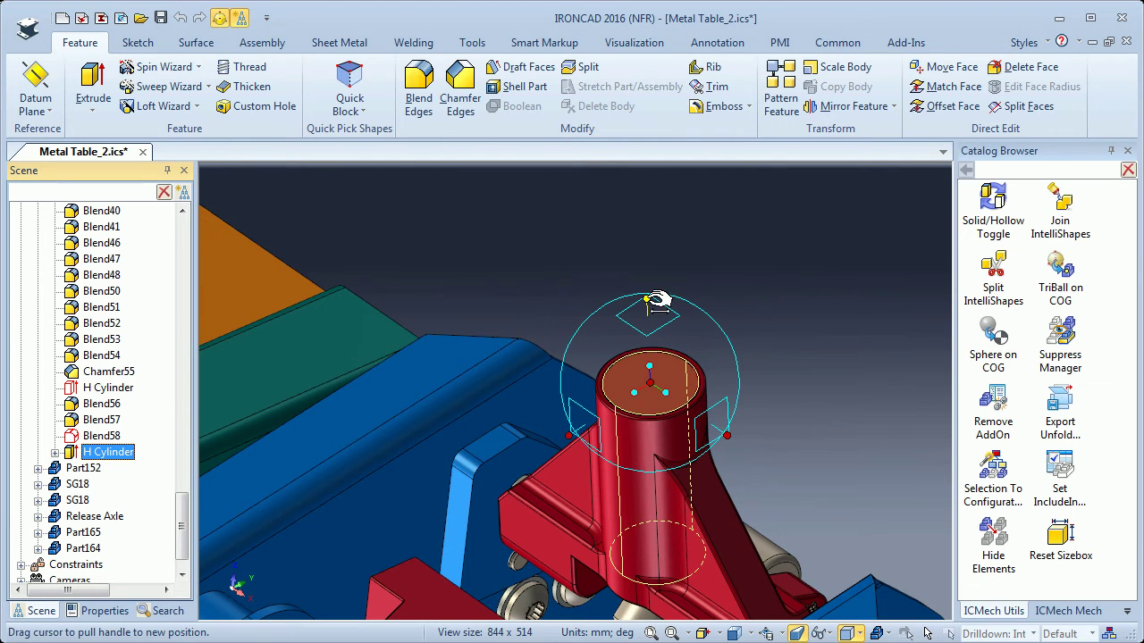
pyautogui.moveTo(664, 292); pyautogui.dragTo(644, 240)
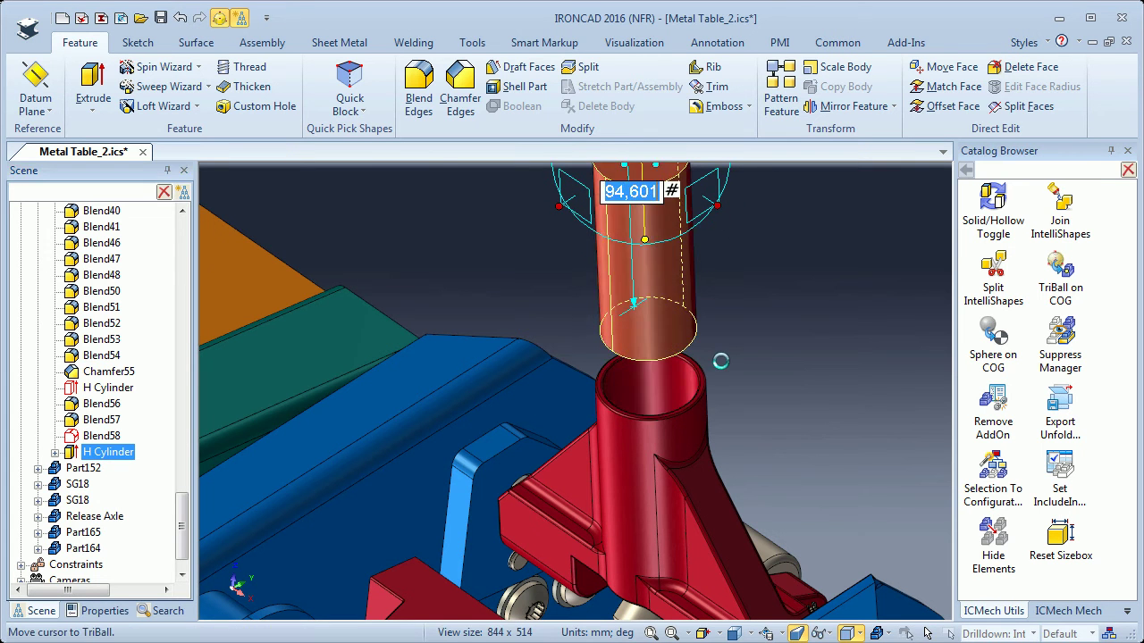
pyautogui.moveTo(625, 398); pyautogui.dragTo(707, 391, button='middle')
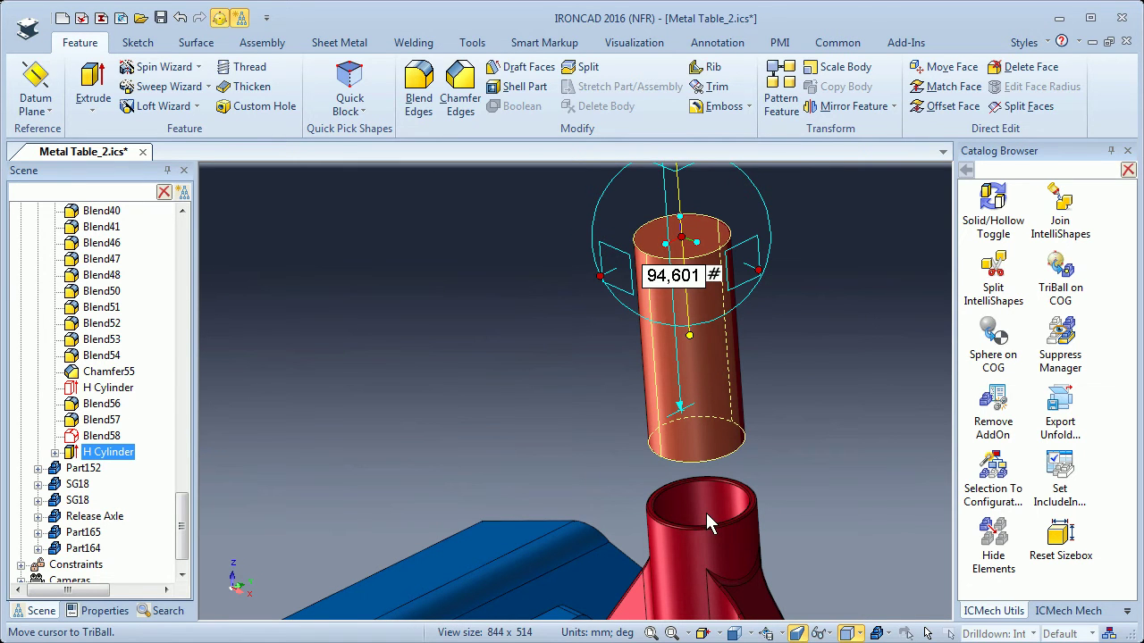
pyautogui.press('F10')
pyautogui.moveTo(750, 388)
pyautogui.mouseDown(button='middle')
pyautogui.moveTo(776, 399)
pyautogui.moveTo(769, 388)
pyautogui.mouseUp(button='middle')
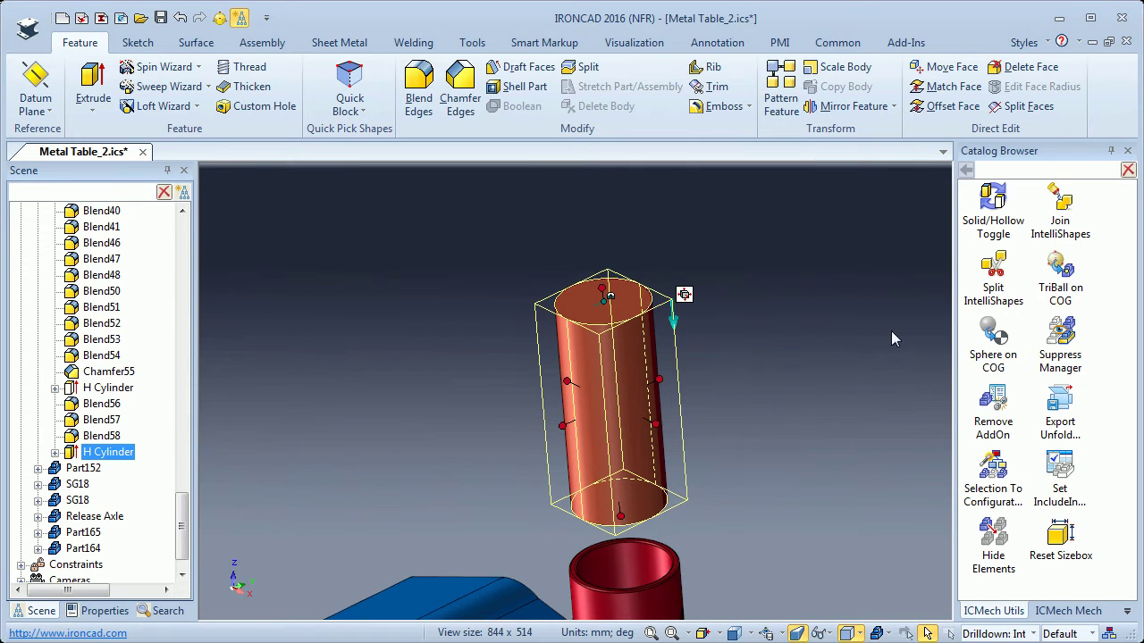
# Split the raised solid cylinder off the Tipping Gear with Split IntelliShapes and select the new separate part
pyautogui.moveTo(993, 267); pyautogui.dragTo(759, 380)
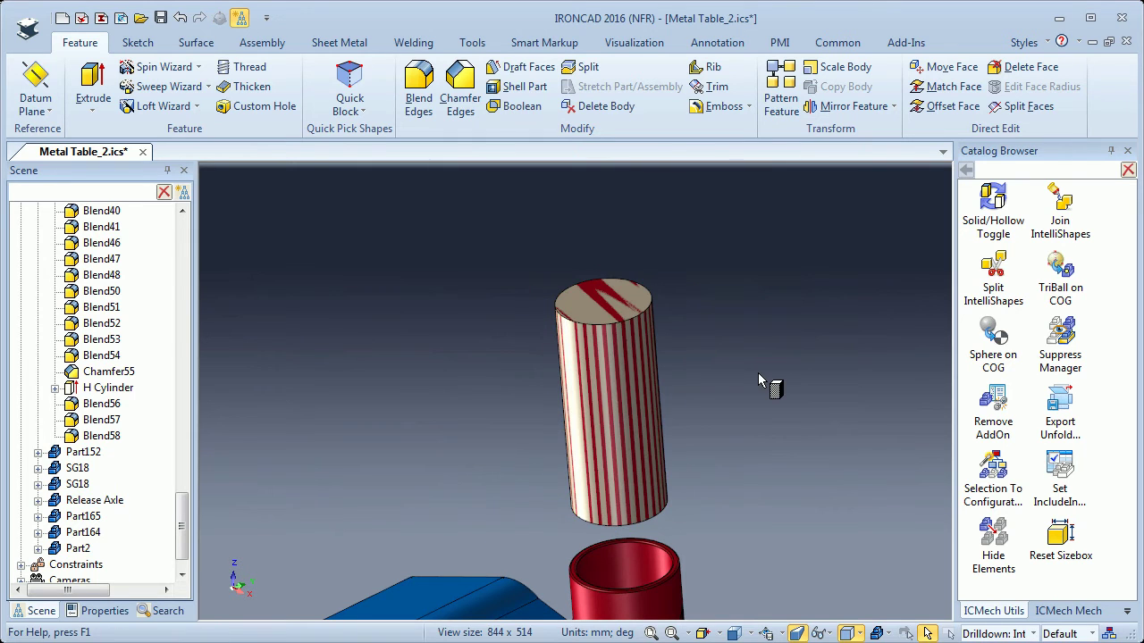
pyautogui.click(626, 411)
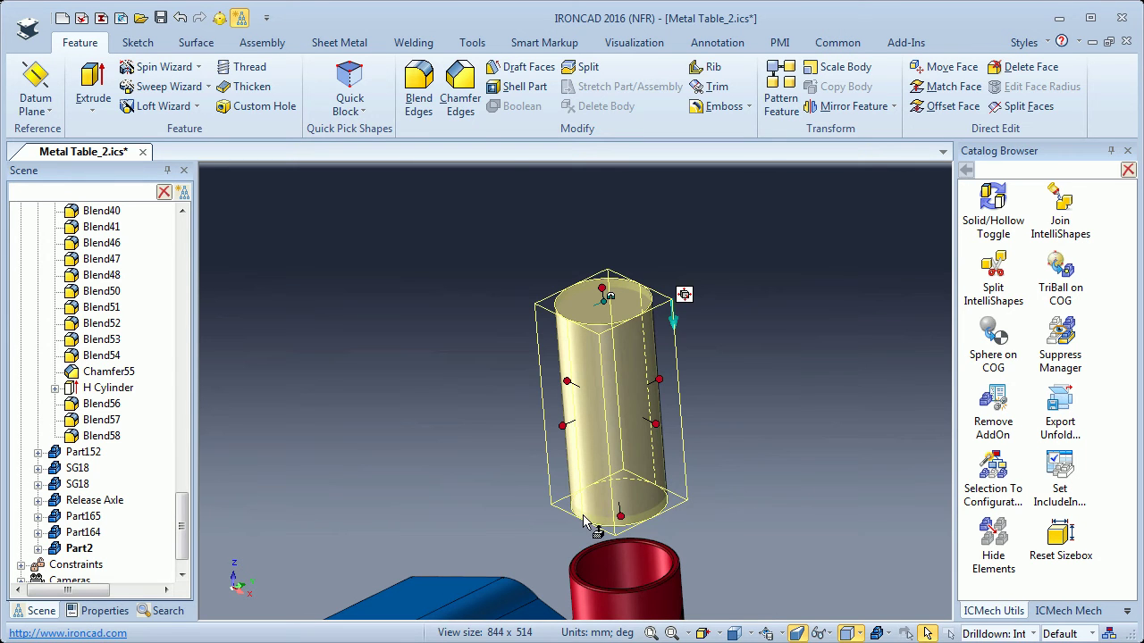
pyautogui.click(737, 422)
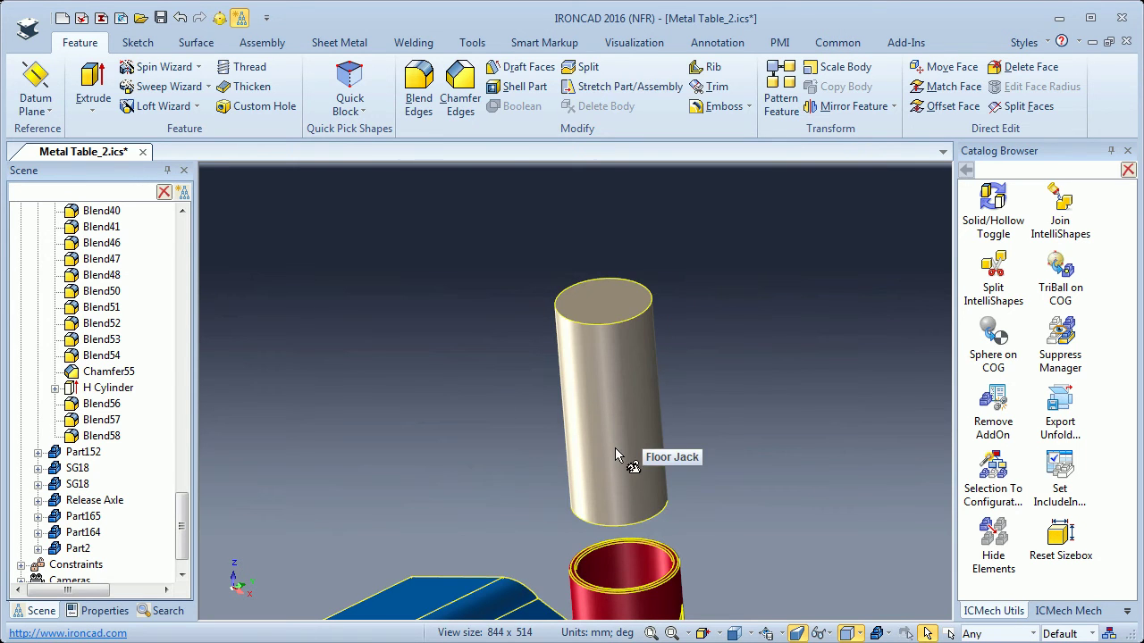
pyautogui.click(599, 458)
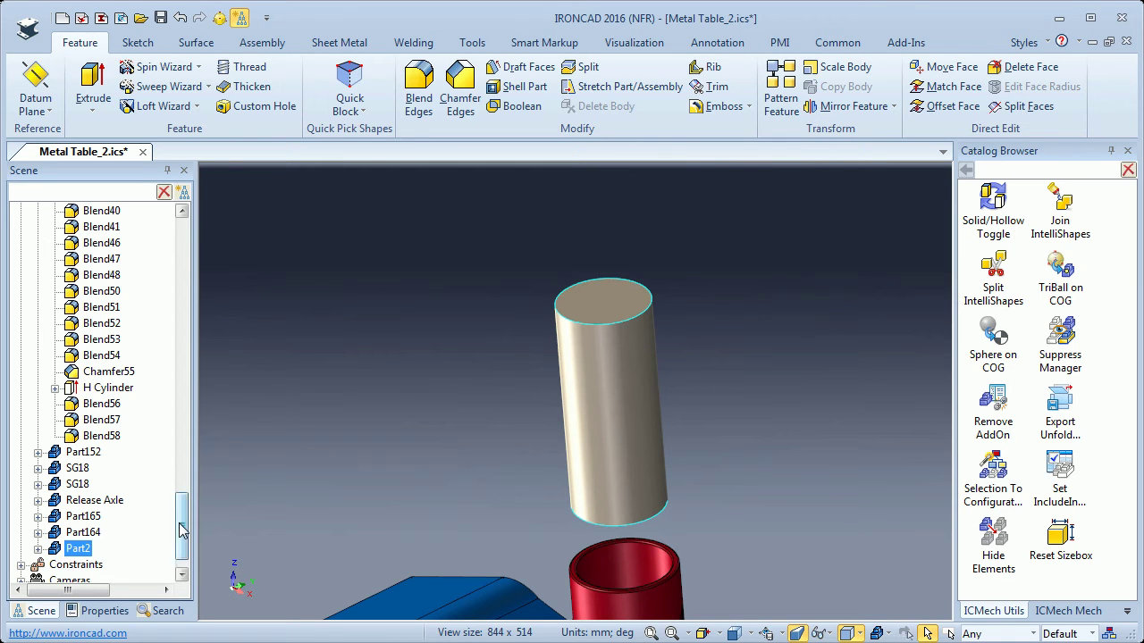
pyautogui.scroll(-1, 181, 529)
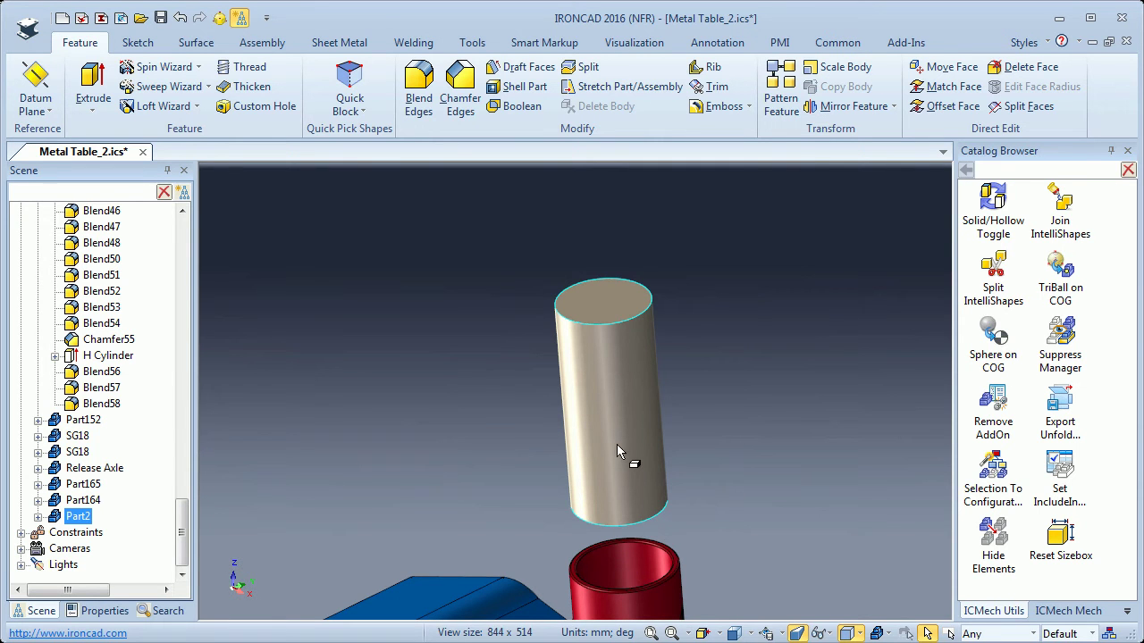
# Delete the split-off cylinder part and bring back the hidden Handle complete assembly
pyautogui.moveTo(987, 295); pyautogui.dragTo(640, 387)
pyautogui.press('Delete')
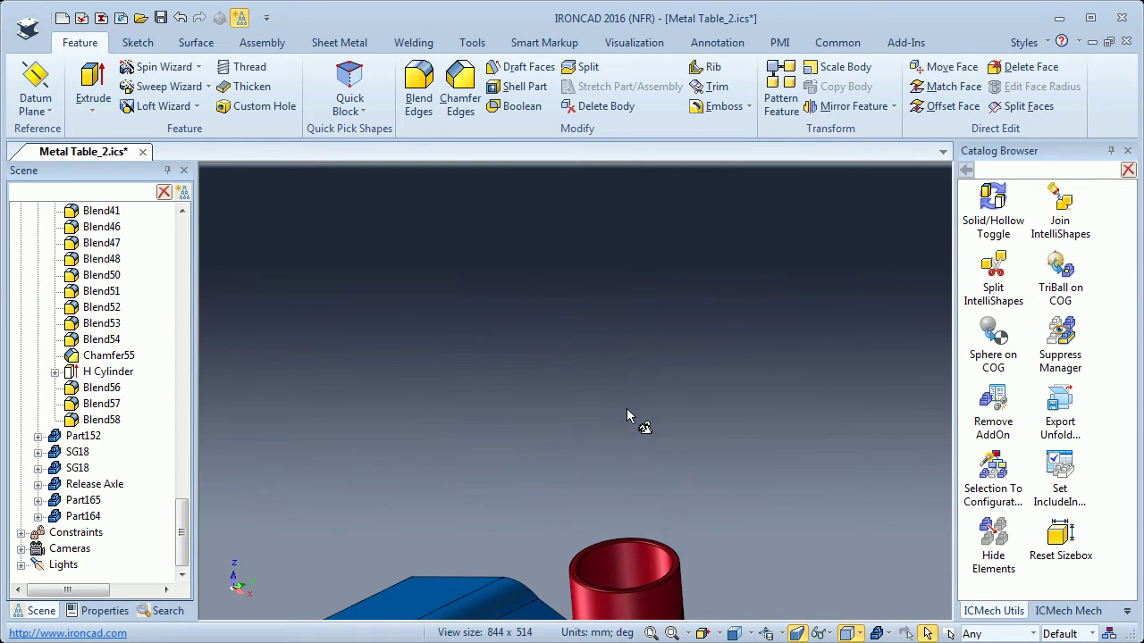
pyautogui.hotkey('ctrl', 'z')
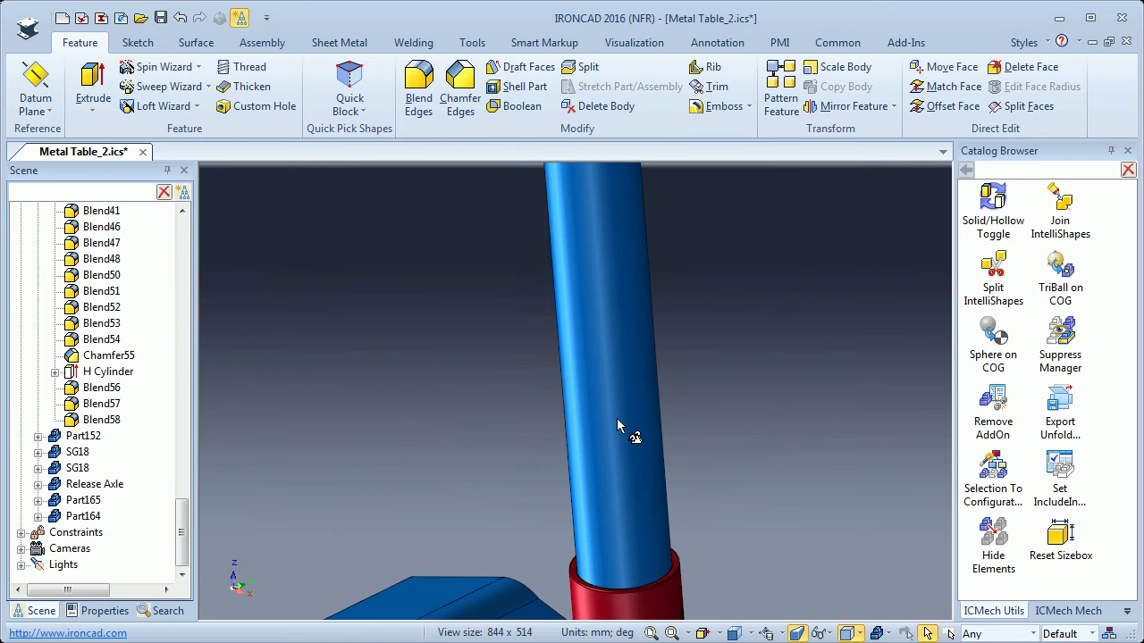
# Place the TriBall at the centre of gravity of the whole Floor Jack assembly with TriBall on COG, and switch it off
pyautogui.scroll(-1, 616, 420)
pyautogui.scroll(-3, 616, 420)
pyautogui.keyDown('shift'); pyautogui.moveTo(555, 456); pyautogui.dragTo(626, 293, button='middle'); pyautogui.keyUp('shift')
pyautogui.moveTo(554, 380); pyautogui.dragTo(692, 409, button='middle')
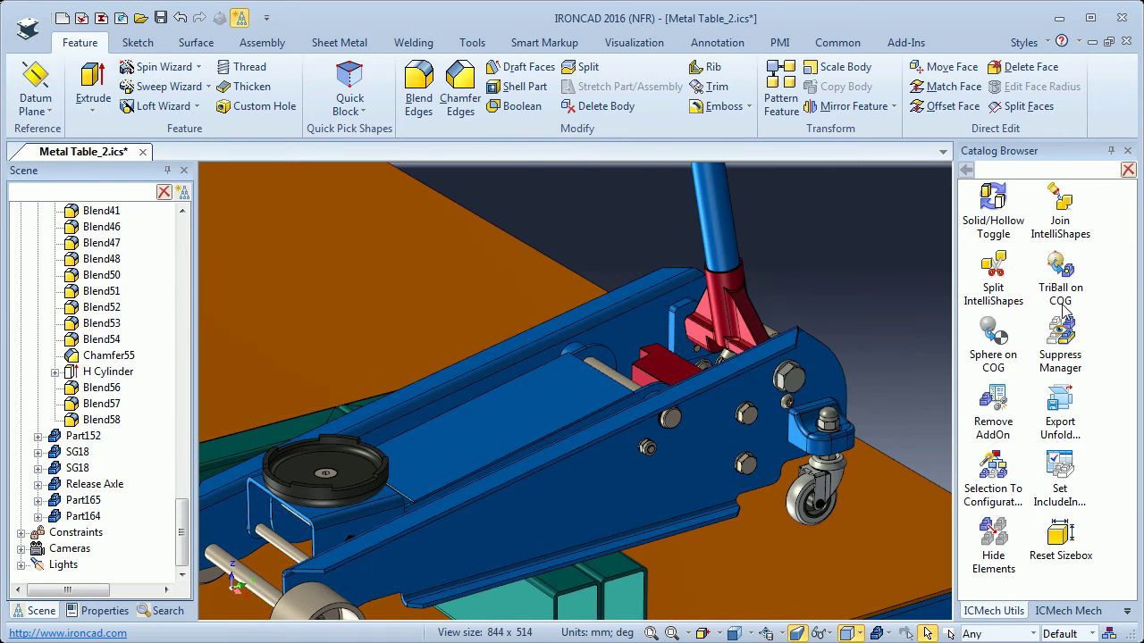
pyautogui.keyDown('shift'); pyautogui.moveTo(780, 338); pyautogui.dragTo(753, 352, button='middle'); pyautogui.keyUp('shift')
pyautogui.click(583, 487)
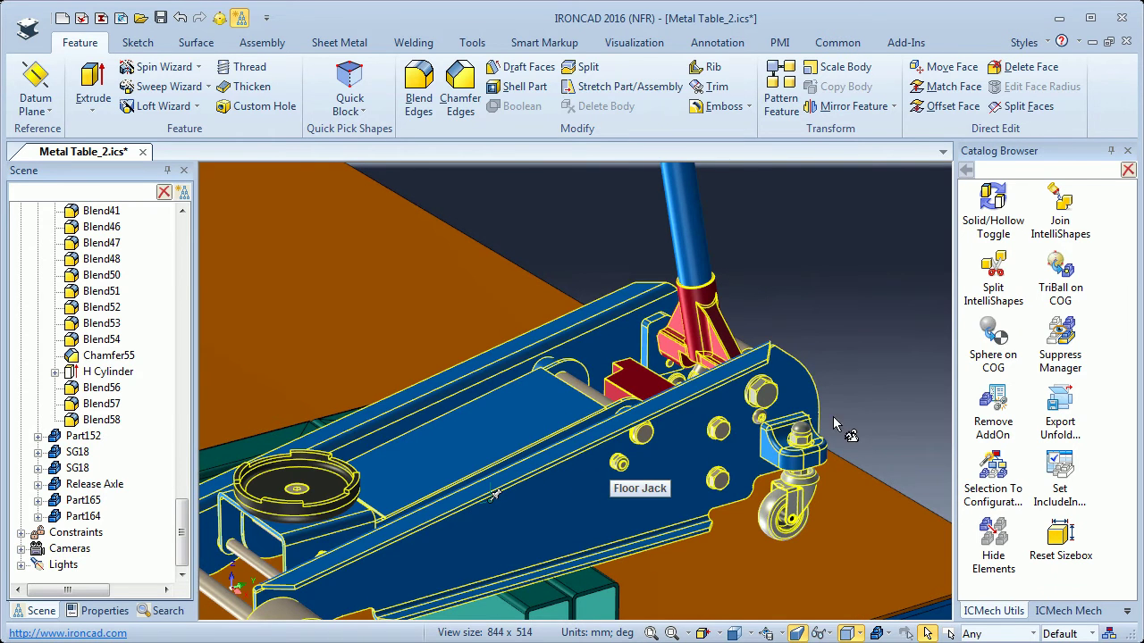
pyautogui.moveTo(1060, 268); pyautogui.dragTo(864, 303)
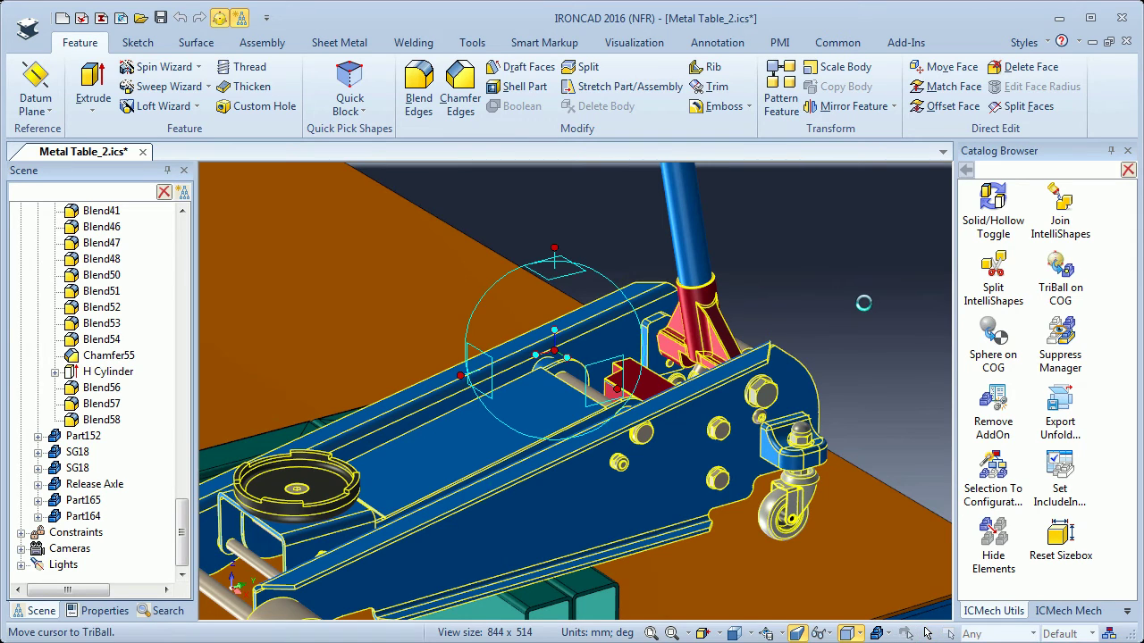
pyautogui.moveTo(600, 501)
pyautogui.mouseDown(button='middle')
pyautogui.moveTo(523, 482)
pyautogui.moveTo(597, 494)
pyautogui.mouseUp(button='middle')
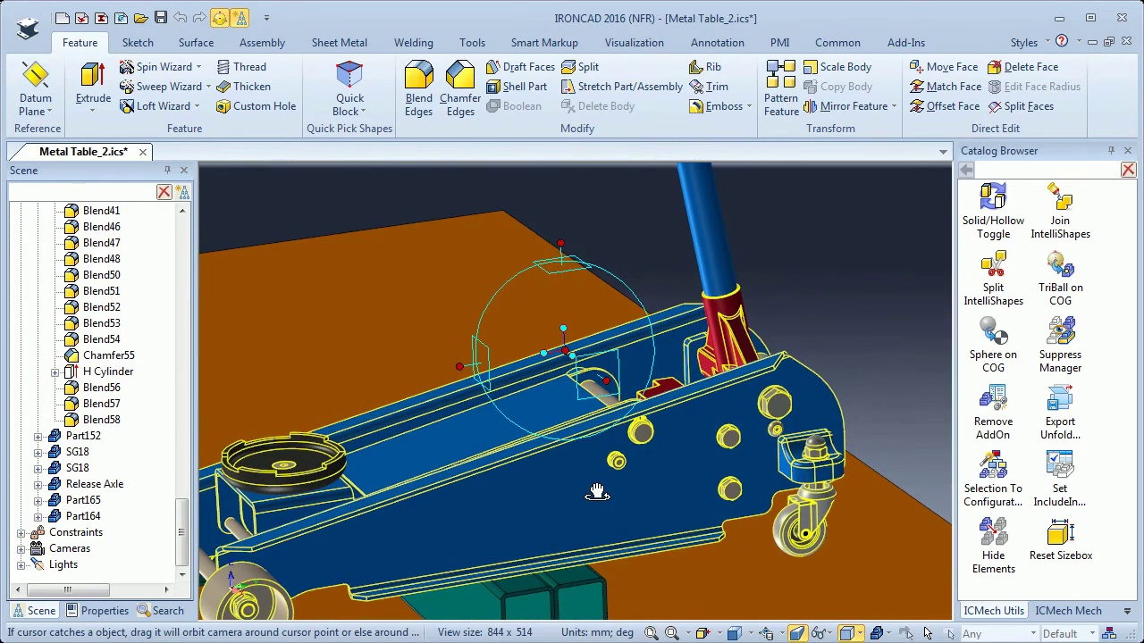
pyautogui.press('F10')
# Suppress the Handle complete assembly of the floor jack
pyautogui.keyDown('shift'); pyautogui.moveTo(659, 387); pyautogui.dragTo(658, 391, button='middle'); pyautogui.keyUp('shift')
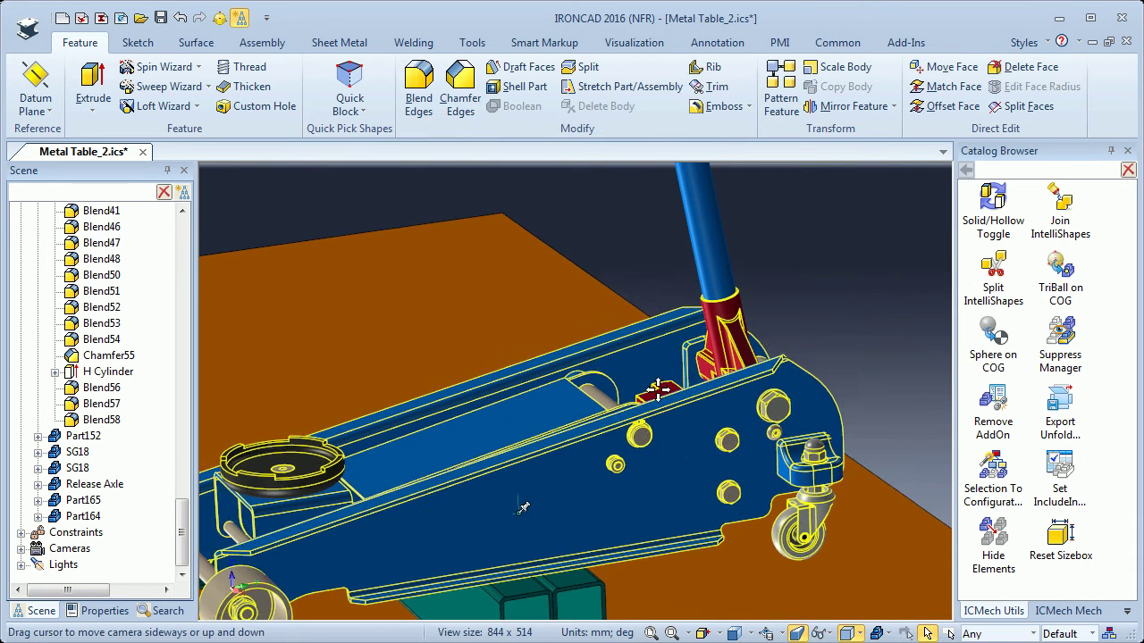
pyautogui.moveTo(657, 389); pyautogui.dragTo(706, 281)
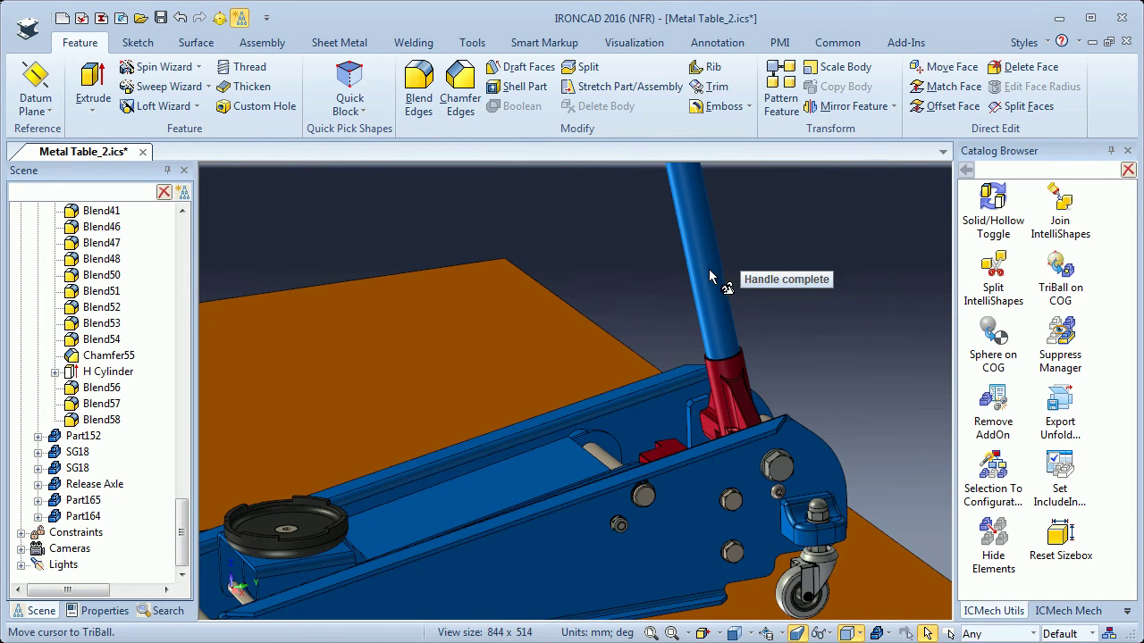
pyautogui.click(707, 274)
pyautogui.moveTo(182, 502); pyautogui.dragTo(183, 422)
pyautogui.click(61, 404)
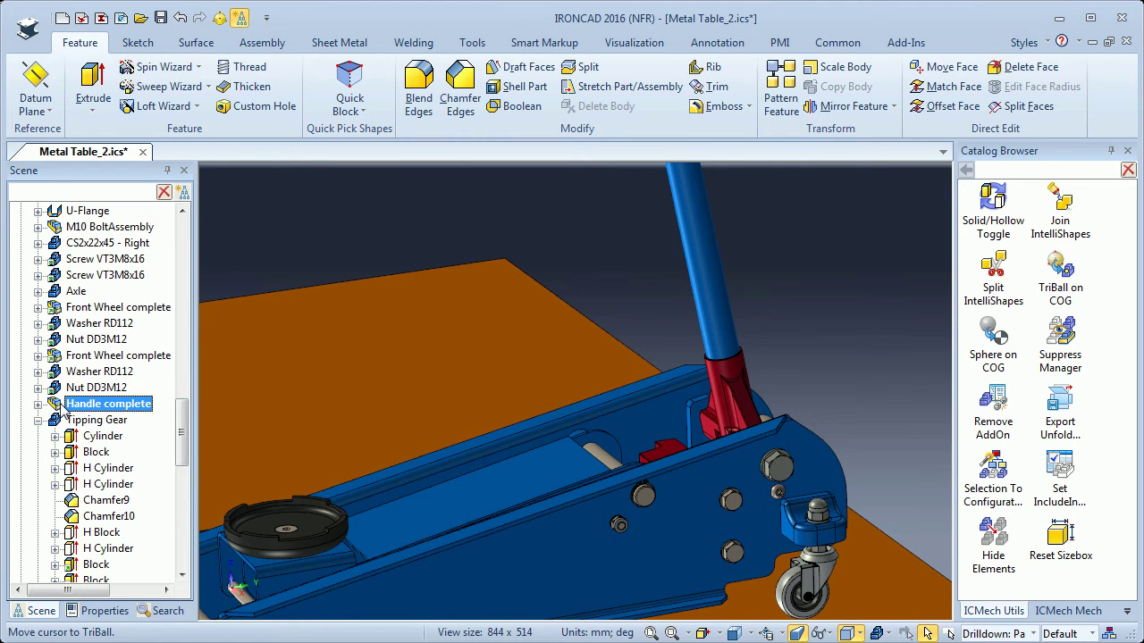
pyautogui.click(59, 402)
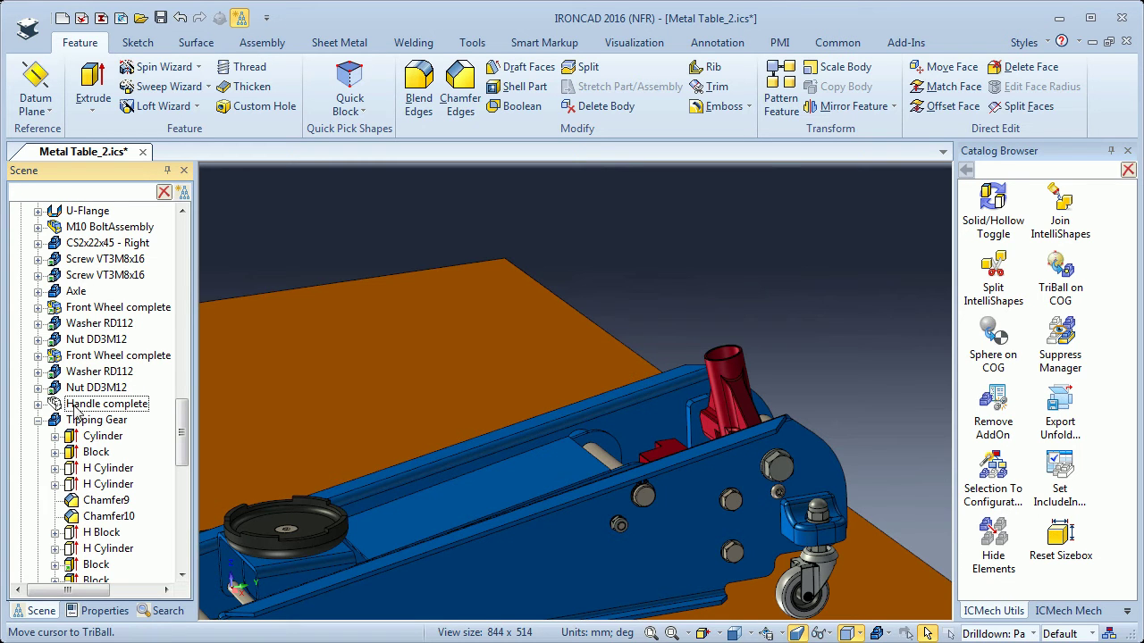
# Apply TriBall on COG to the Floor Jack again with its handle suppressed
pyautogui.keyDown('shift'); pyautogui.moveTo(567, 526); pyautogui.dragTo(591, 442, button='middle'); pyautogui.keyUp('shift')
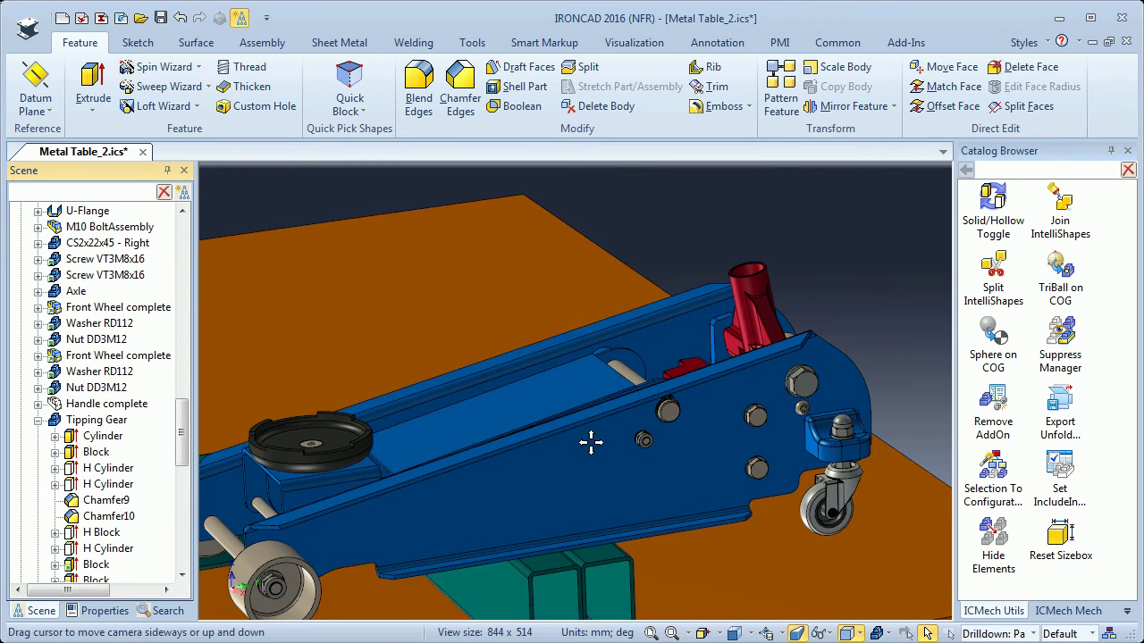
pyautogui.click(549, 483)
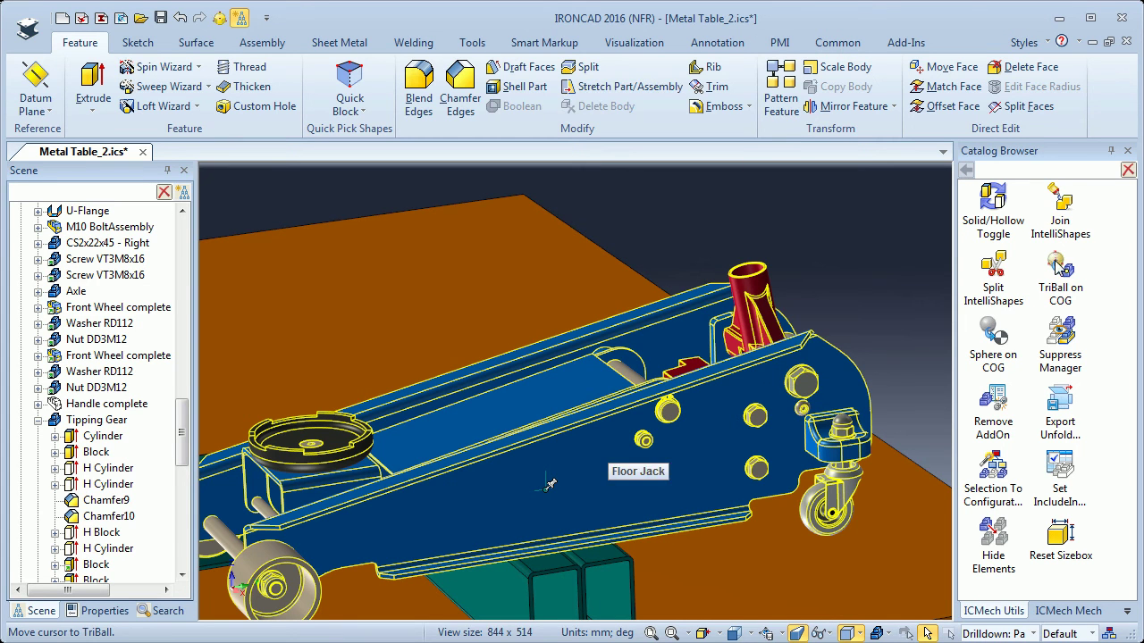
pyautogui.moveTo(1062, 274); pyautogui.dragTo(833, 284)
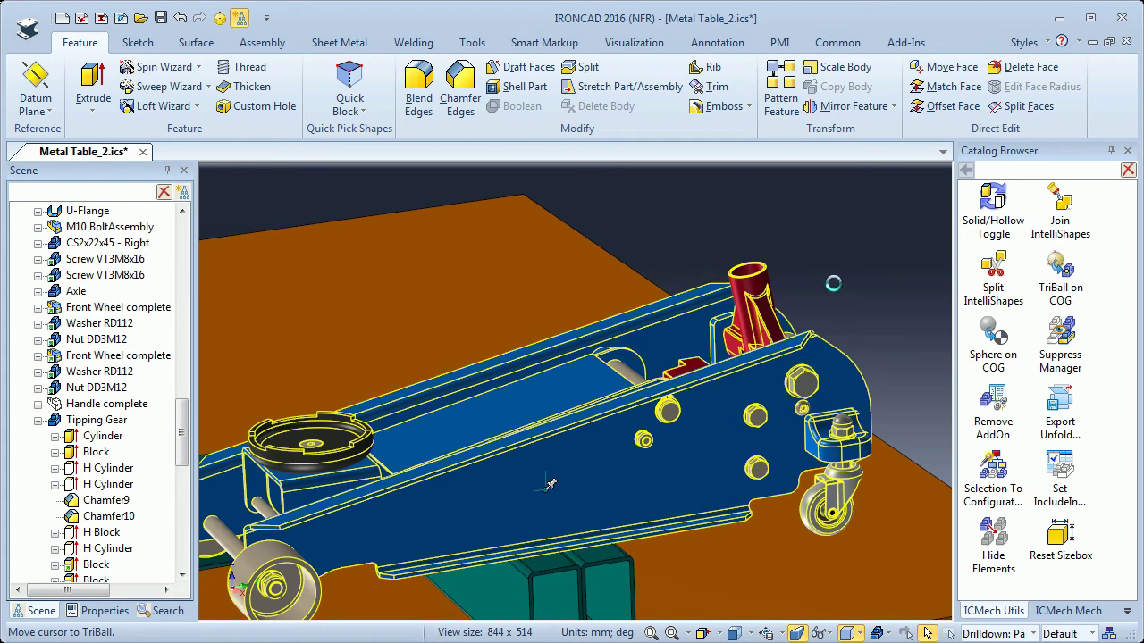
pyautogui.moveTo(656, 435); pyautogui.dragTo(726, 450, button='middle')
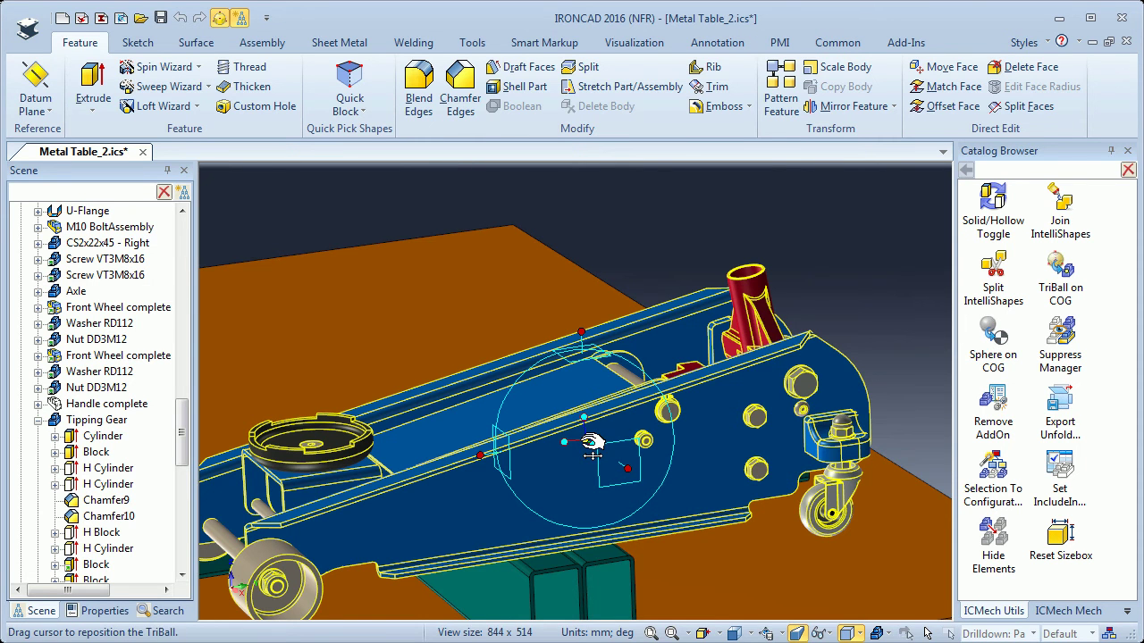
# Switch off the TriBall and unsuppress the Handle complete assembly of the floor jack
pyautogui.press('F10')
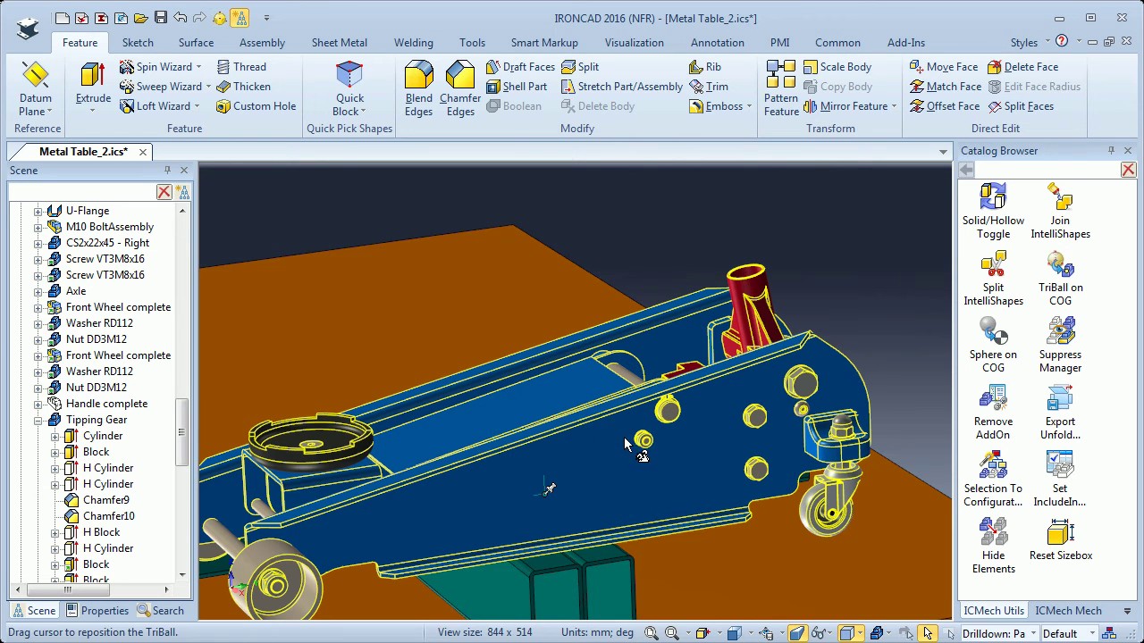
pyautogui.keyDown('shift'); pyautogui.moveTo(672, 439); pyautogui.dragTo(622, 502, button='middle'); pyautogui.keyUp('shift')
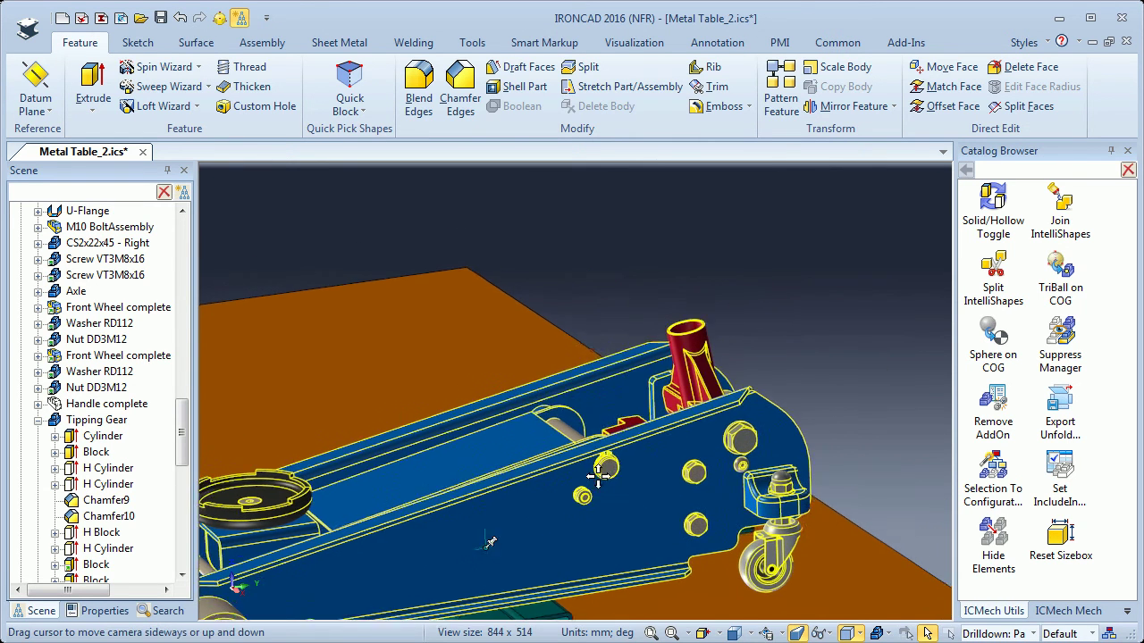
pyautogui.moveTo(622, 502); pyautogui.dragTo(654, 492)
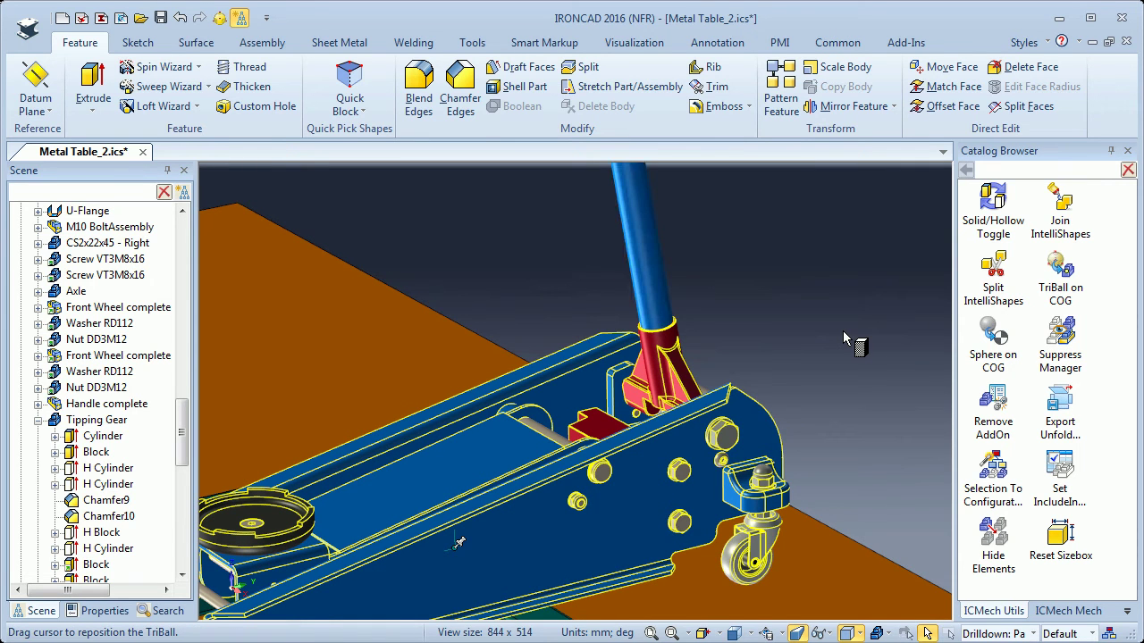
pyautogui.keyDown('shift'); pyautogui.moveTo(689, 432); pyautogui.dragTo(736, 375, button='middle'); pyautogui.keyUp('shift')
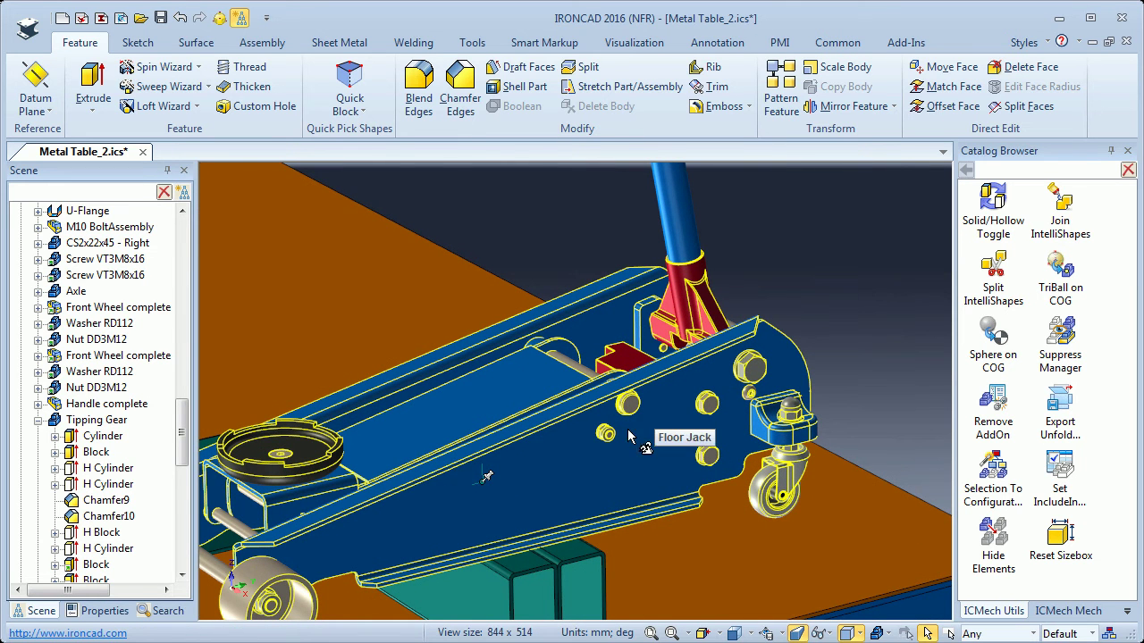
pyautogui.moveTo(608, 435); pyautogui.dragTo(610, 418, button='middle')
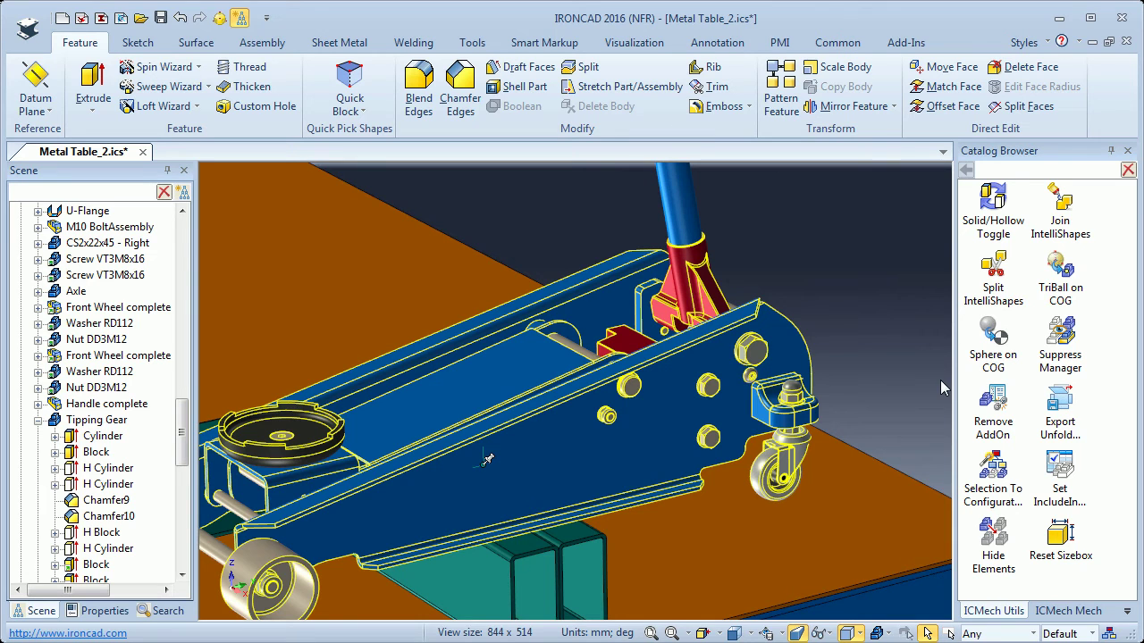
# Isolate the front side plate by applying Suppress Manager to it, and restore all suppressed parts with Suppress Manager on empty space
pyautogui.moveTo(1066, 335); pyautogui.dragTo(585, 451)
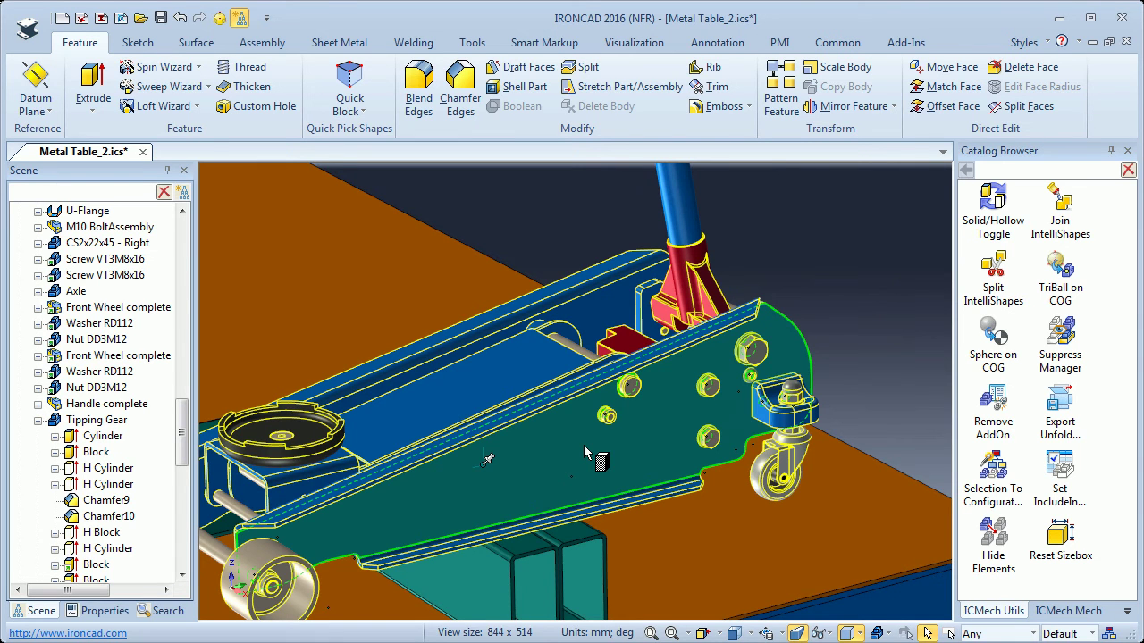
pyautogui.moveTo(585, 451); pyautogui.dragTo(584, 447)
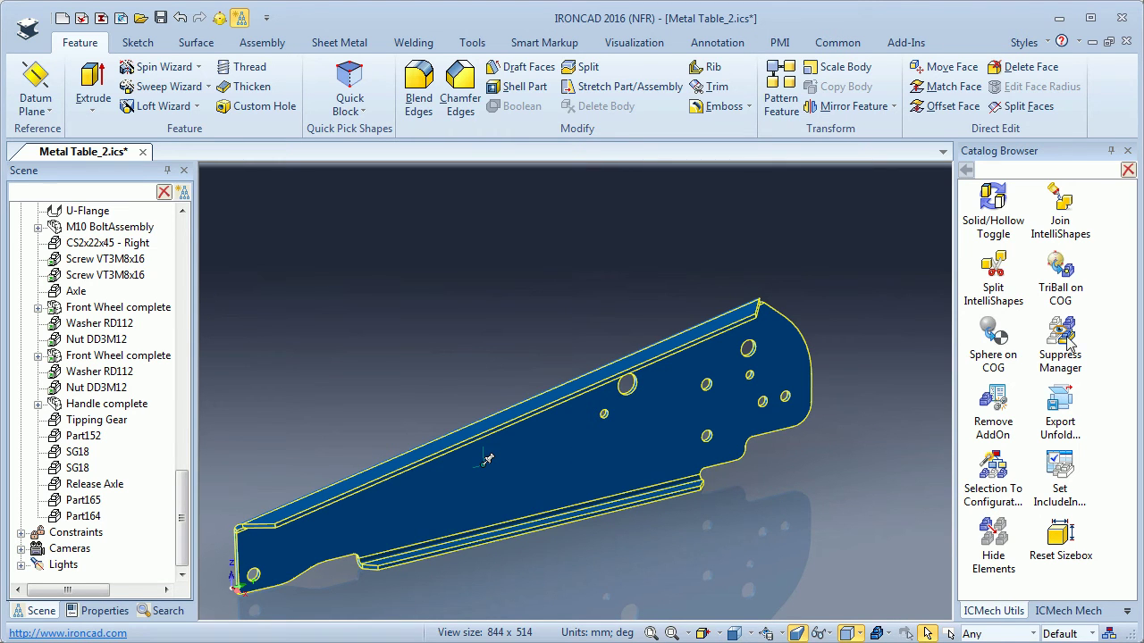
pyautogui.moveTo(1060, 344); pyautogui.dragTo(860, 371)
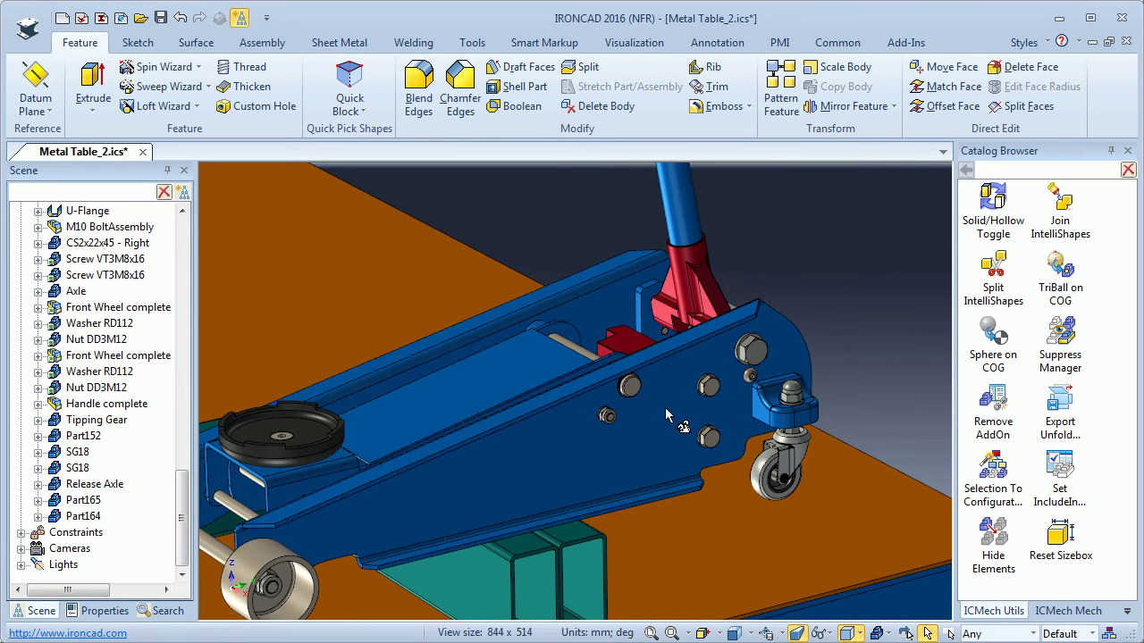
# Apply Suppress Manager to the front side plate while both side plates and the saddle are selected, and restore the suppressed parts
pyautogui.click(572, 452)
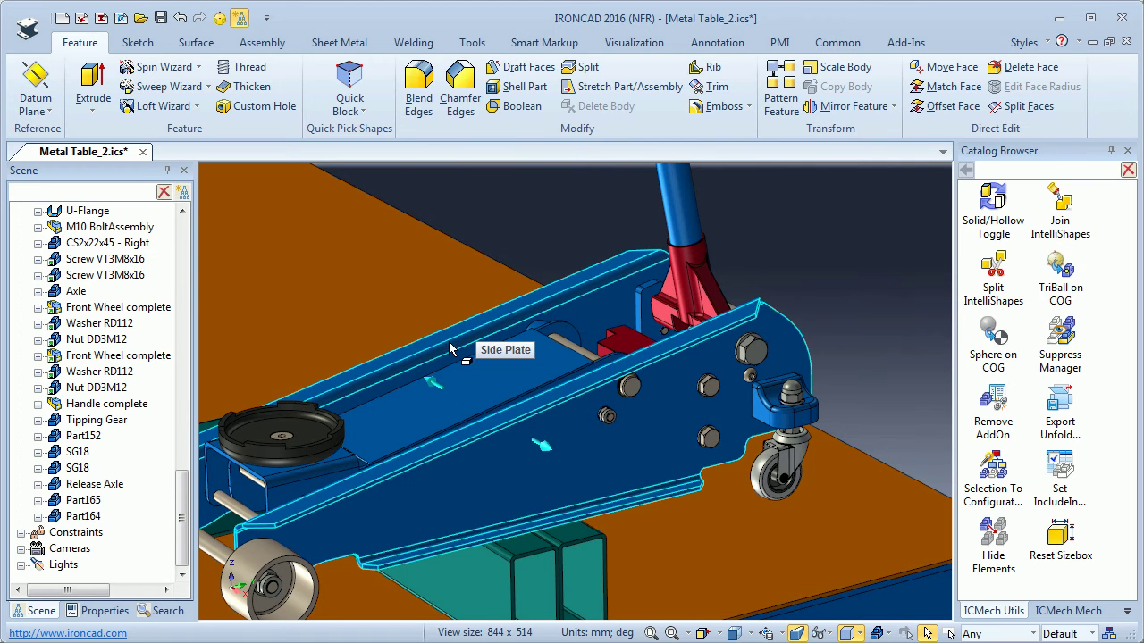
pyautogui.keyDown('shift'); pyautogui.click(314, 437); pyautogui.keyUp('shift')
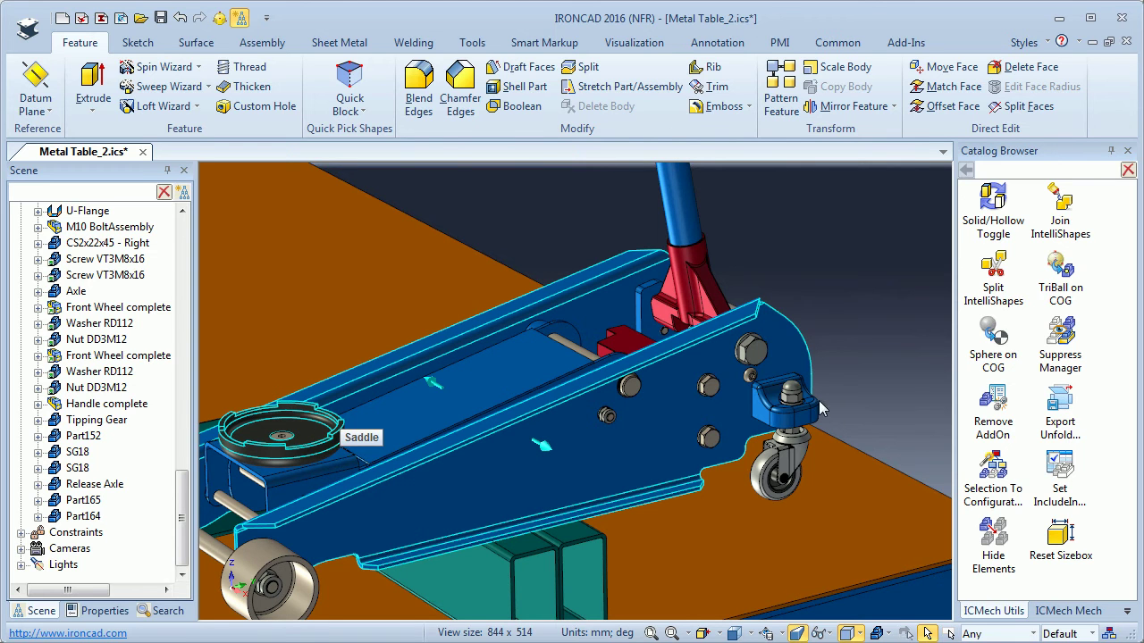
pyautogui.moveTo(1065, 338); pyautogui.dragTo(575, 446)
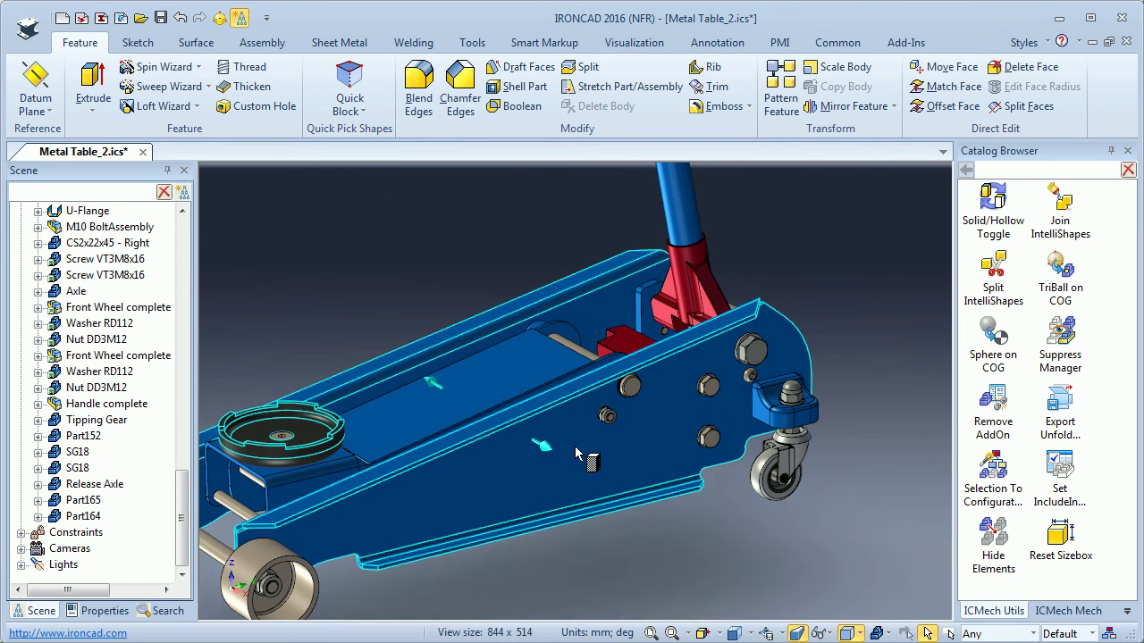
pyautogui.click(821, 461)
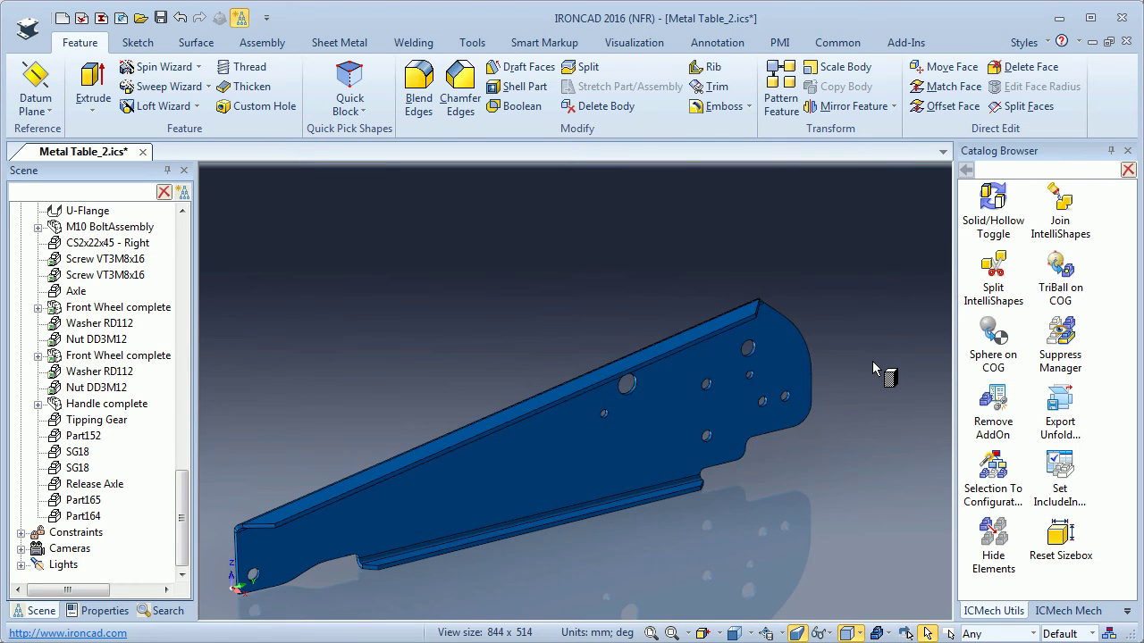
pyautogui.moveTo(873, 361); pyautogui.dragTo(873, 361)
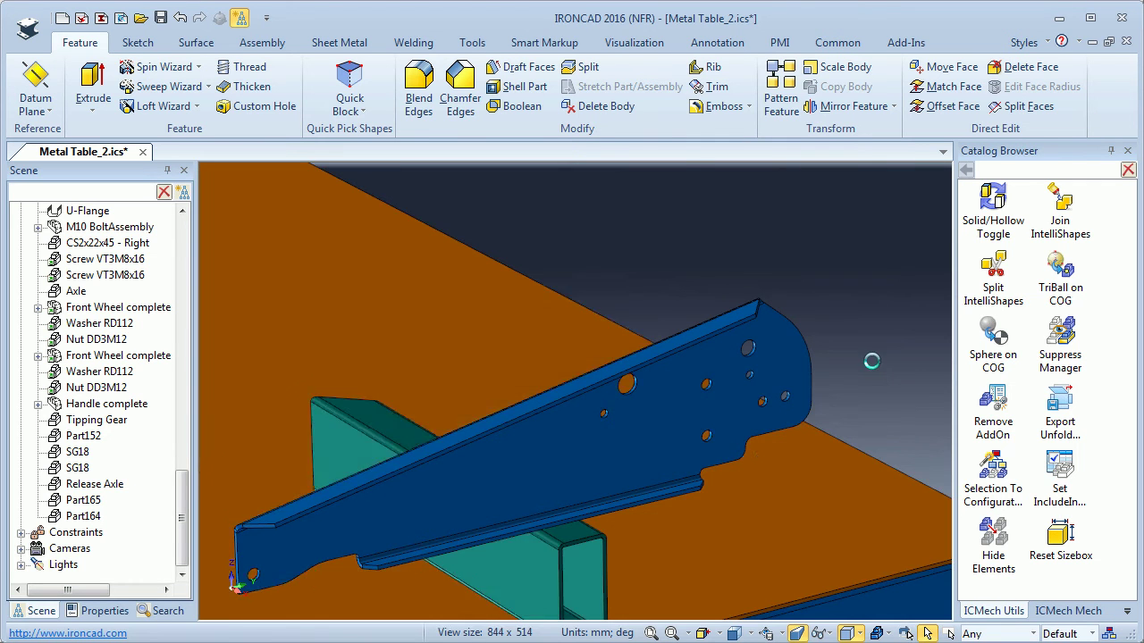
# Isolate both side plates and the saddle by applying Suppress Manager to empty space with them selected, and restore the full scene
pyautogui.click(547, 464)
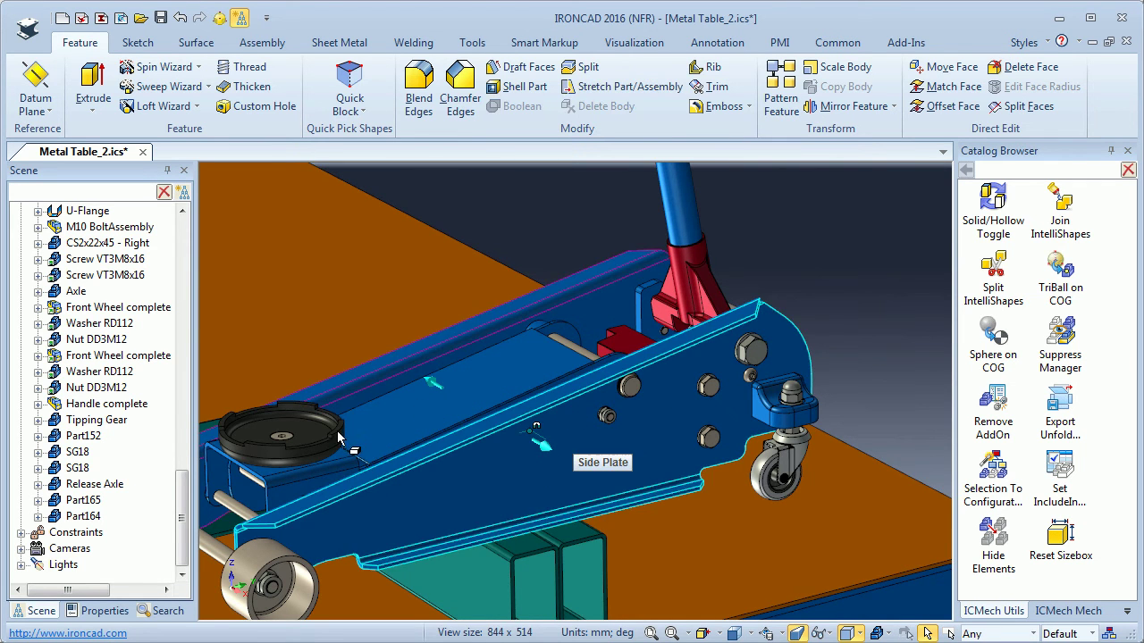
pyautogui.keyDown('shift'); pyautogui.click(411, 357); pyautogui.keyUp('shift')
pyautogui.keyDown('shift'); pyautogui.click(326, 431); pyautogui.keyUp('shift')
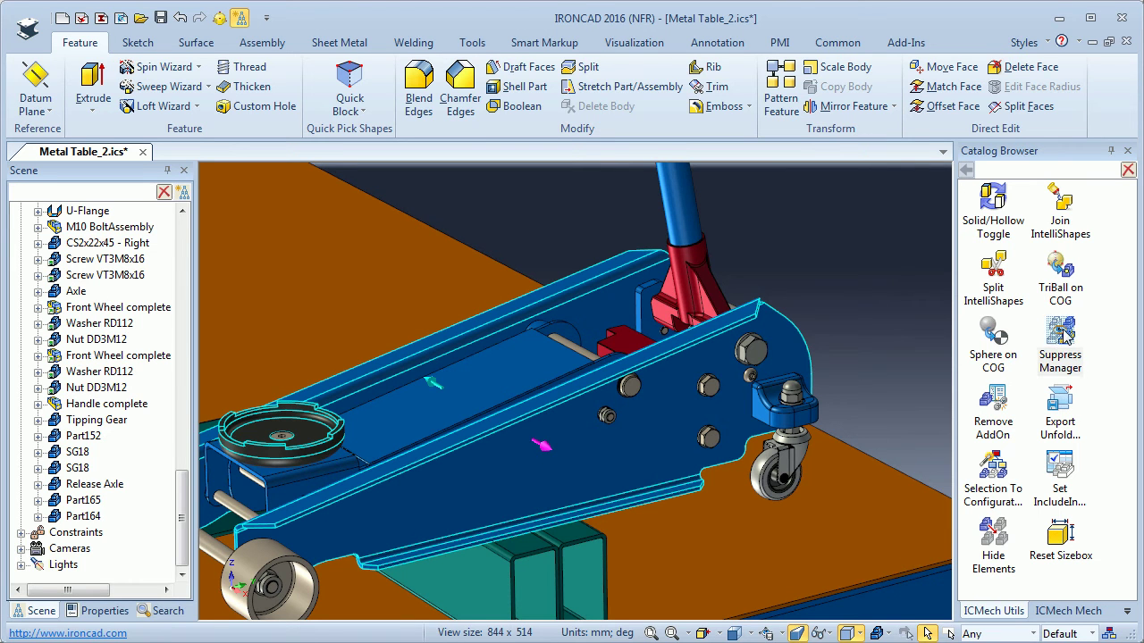
pyautogui.moveTo(1061, 335); pyautogui.dragTo(856, 348)
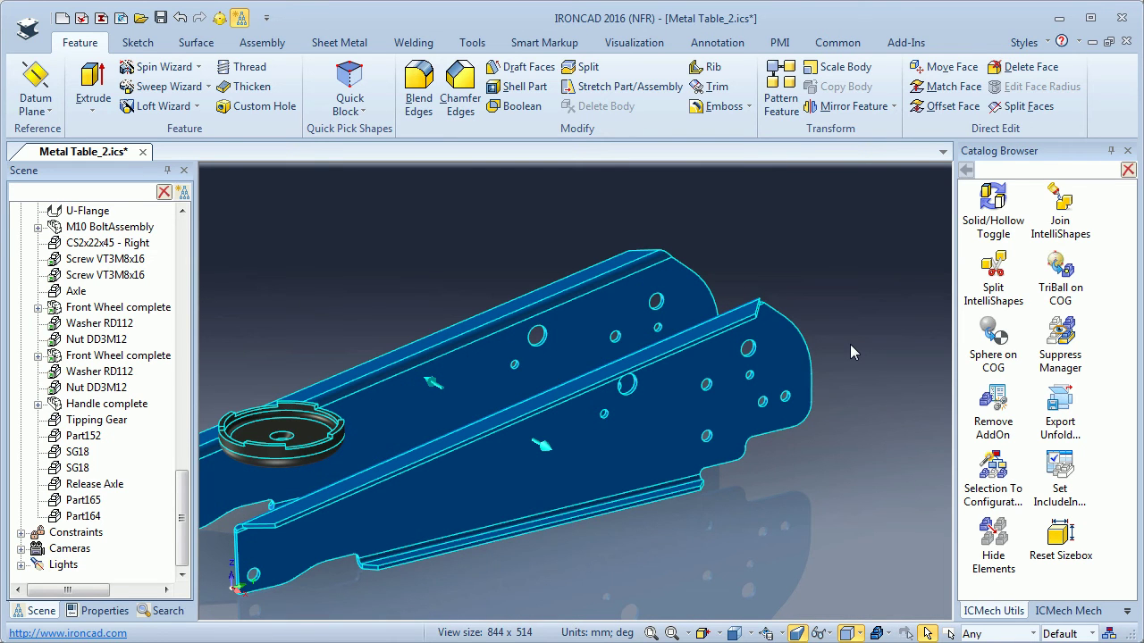
pyautogui.moveTo(1079, 355); pyautogui.dragTo(899, 366)
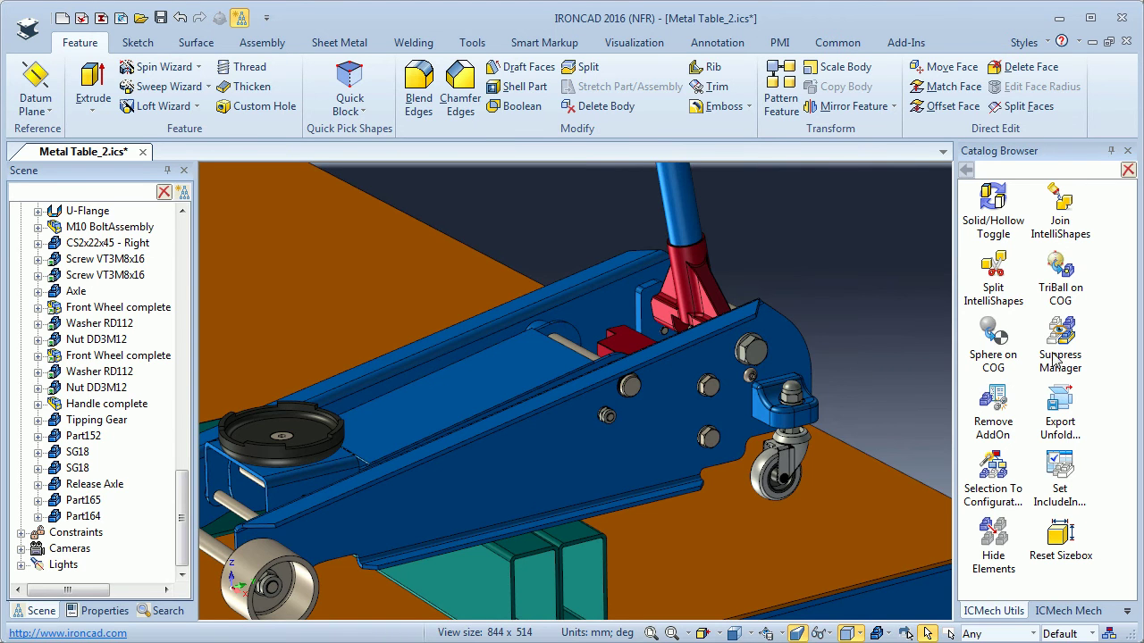
pyautogui.moveTo(1068, 344); pyautogui.dragTo(553, 456)
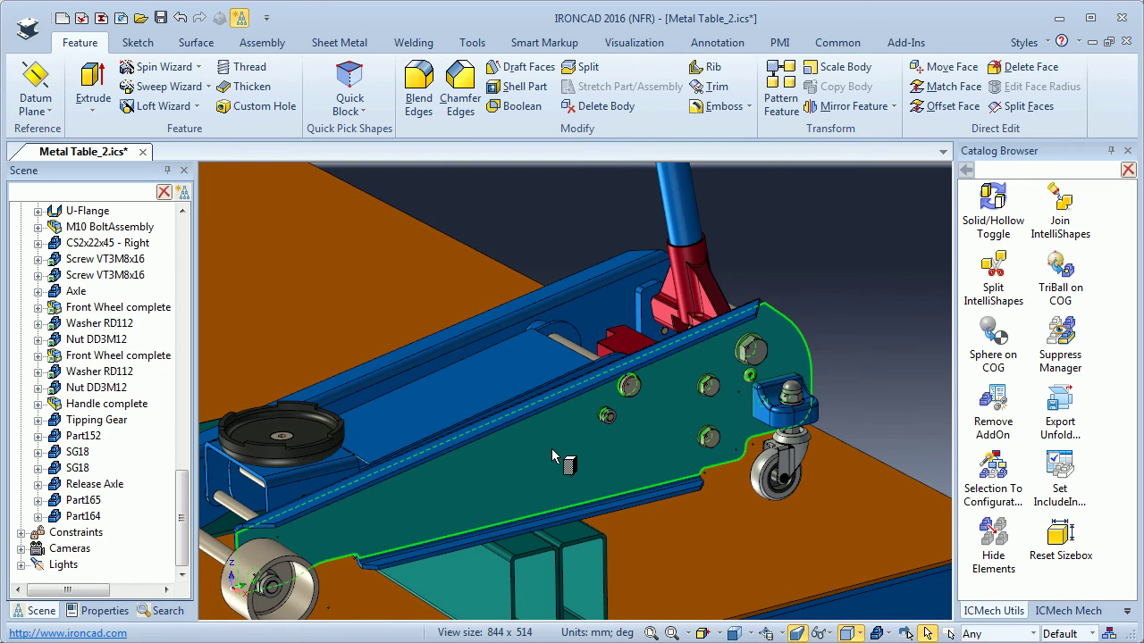
pyautogui.moveTo(552, 455); pyautogui.dragTo(552, 456)
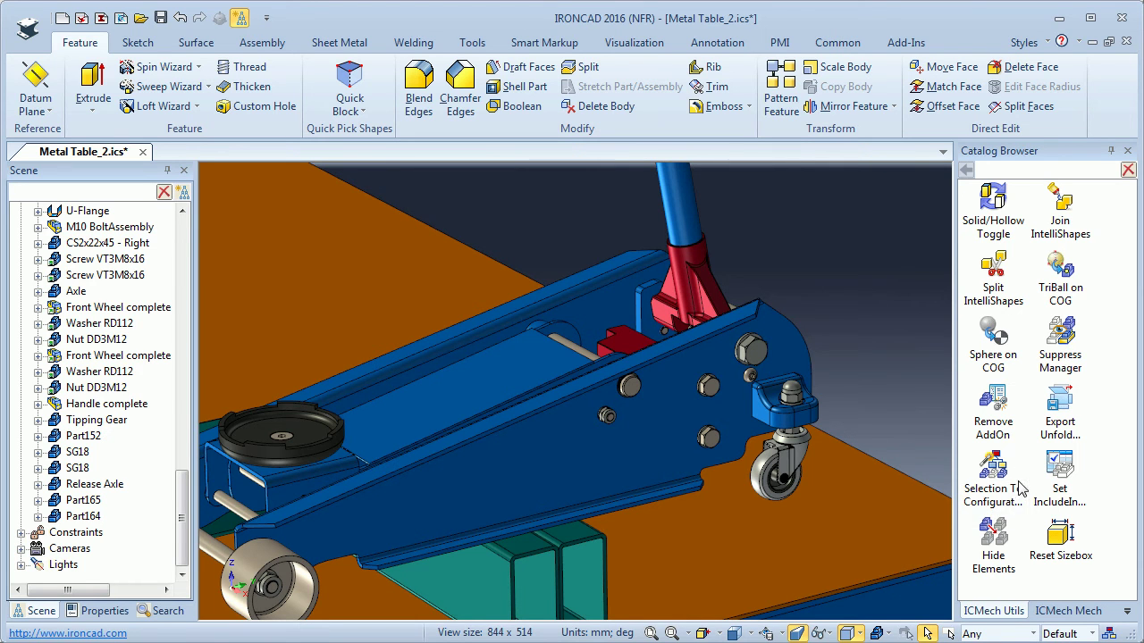
# Create a configuration containing only the front side plate with Selection To Configuration
pyautogui.keyDown('shift'); pyautogui.moveTo(808, 472); pyautogui.dragTo(828, 427, button='middle'); pyautogui.keyUp('shift')
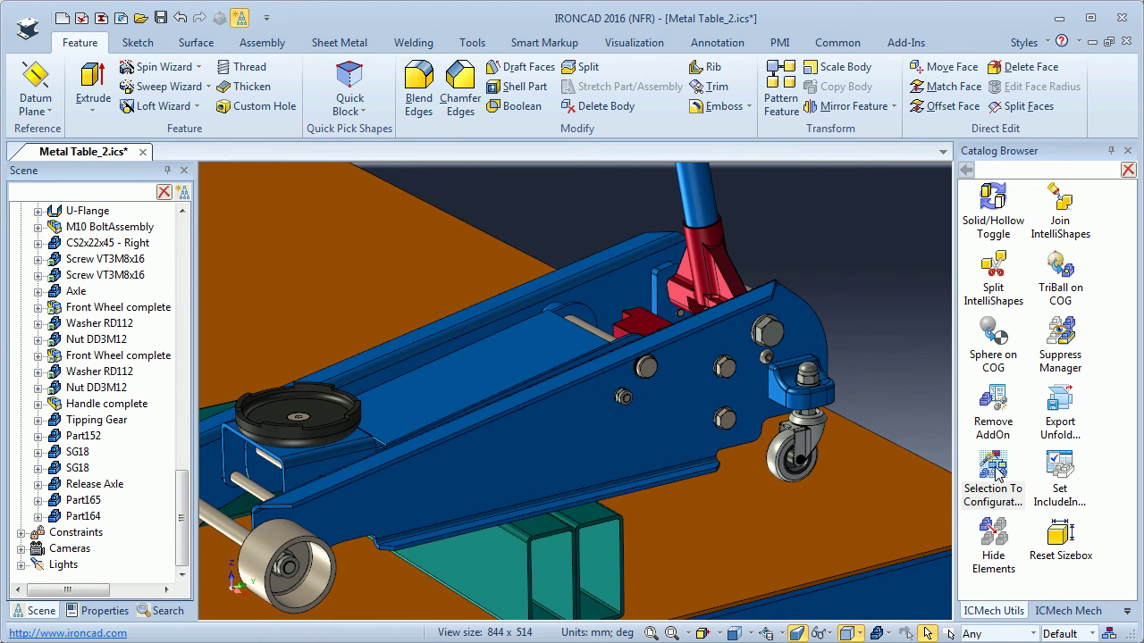
pyautogui.moveTo(995, 471); pyautogui.dragTo(572, 432)
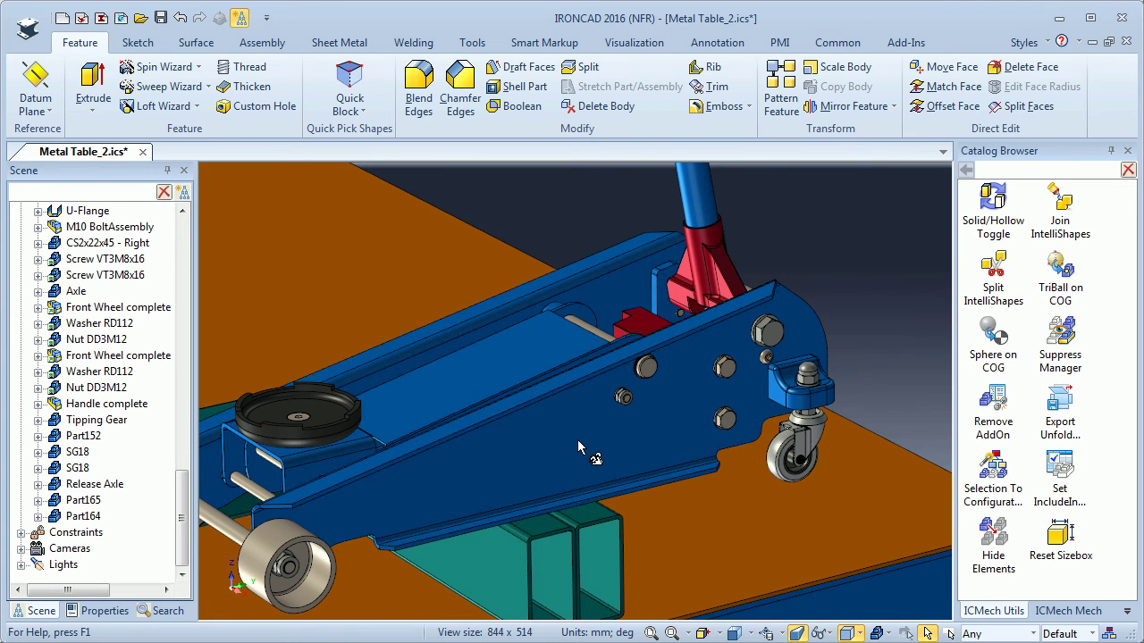
# Apply the Side Plate configuration to inspect the isolated plate, and switch back to the Default configuration
pyautogui.click(1108, 635)
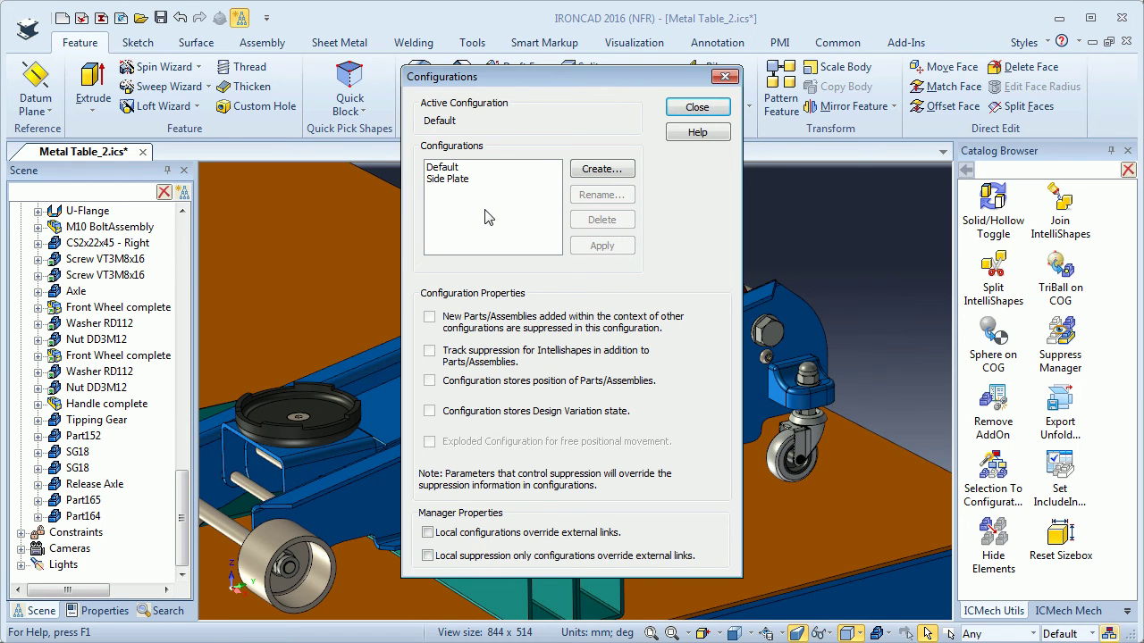
pyautogui.click(445, 181)
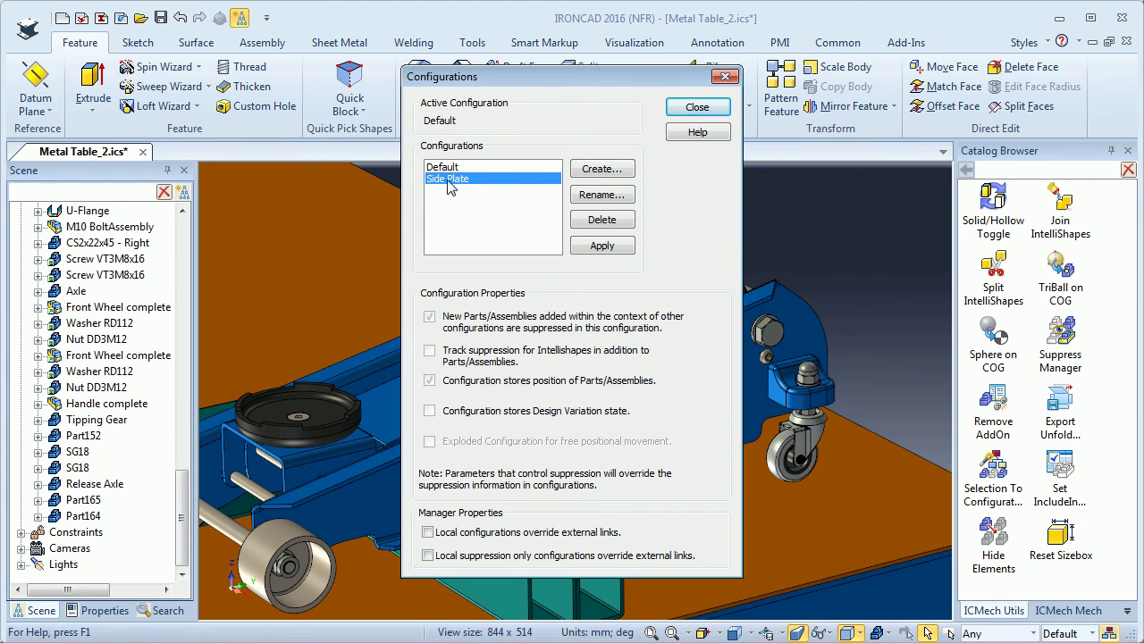
pyautogui.click(602, 249)
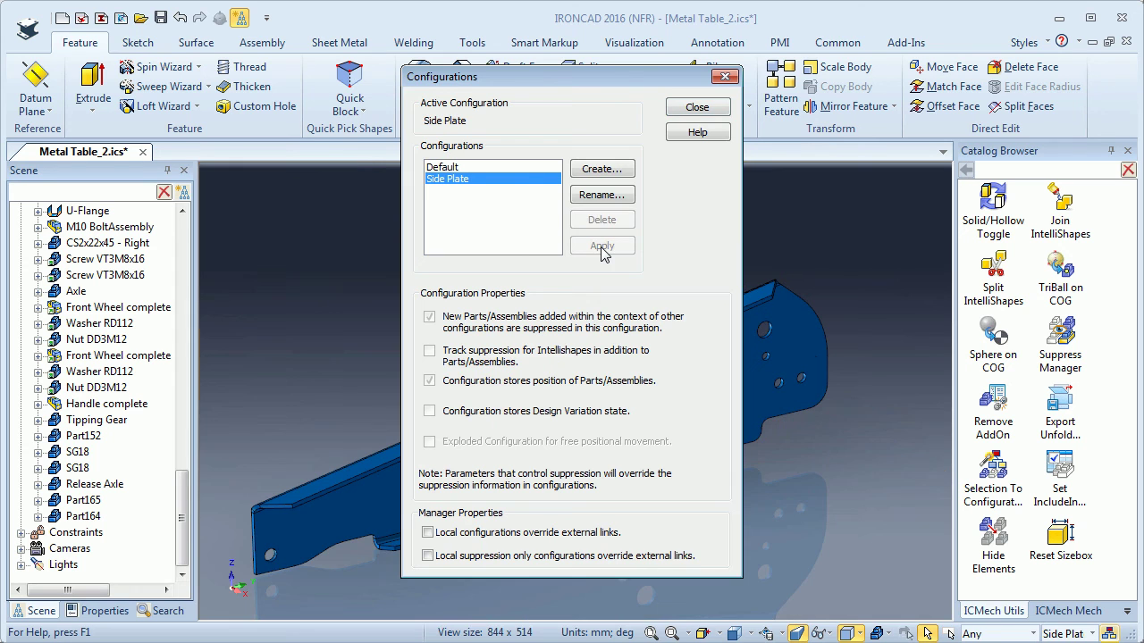
pyautogui.click(694, 115)
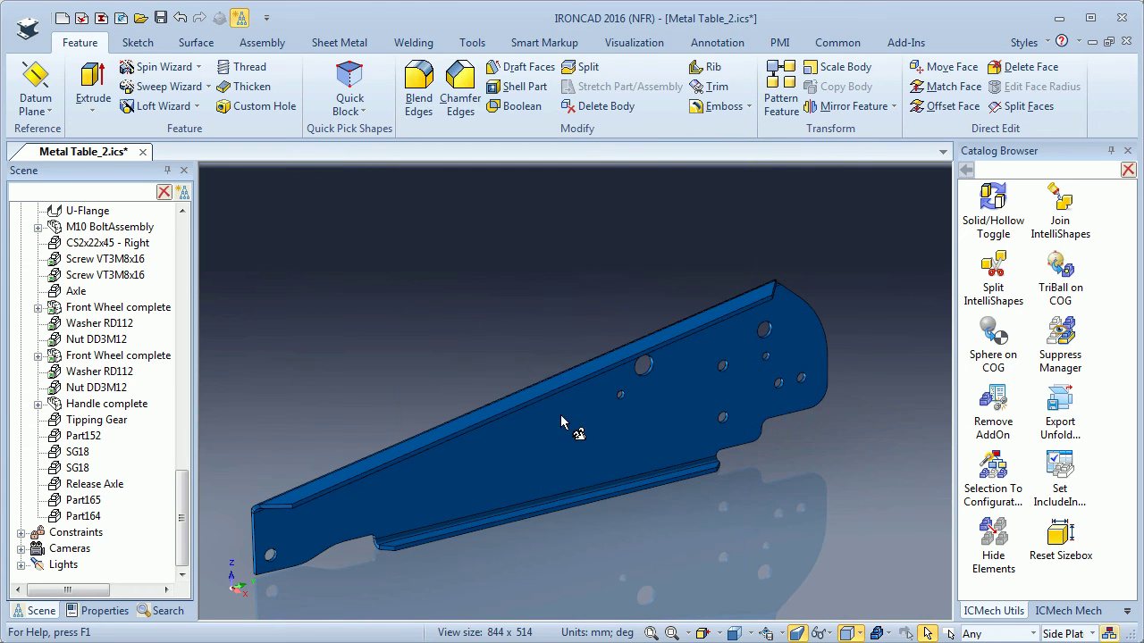
pyautogui.moveTo(544, 448)
pyautogui.mouseDown(button='middle')
pyautogui.moveTo(600, 470)
pyautogui.moveTo(556, 447)
pyautogui.mouseUp(button='middle')
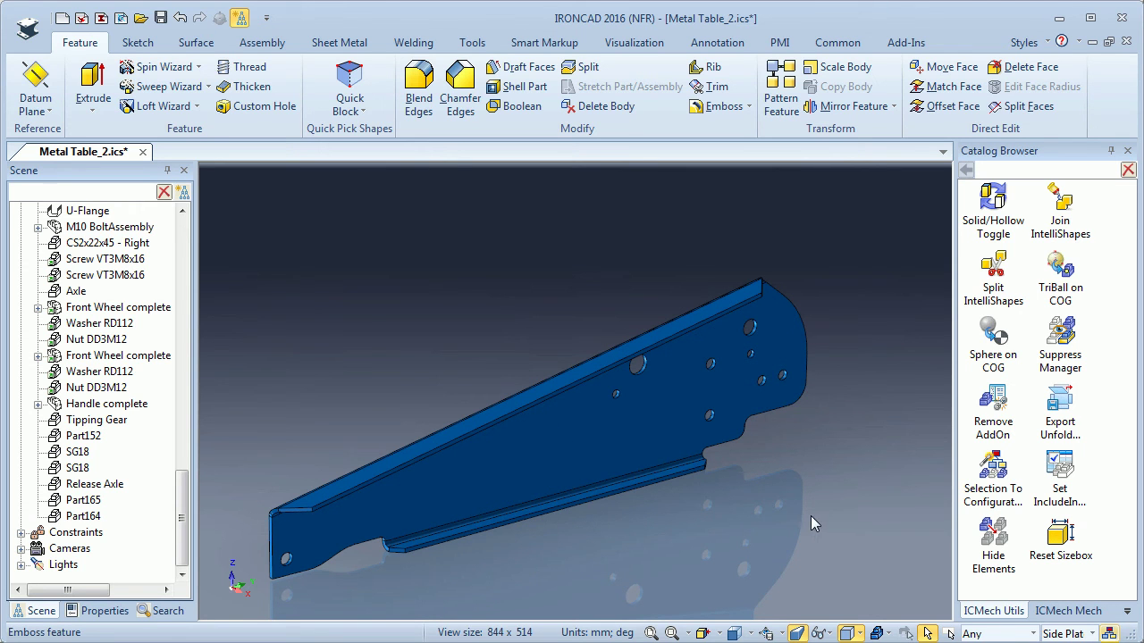
pyautogui.click(1093, 634)
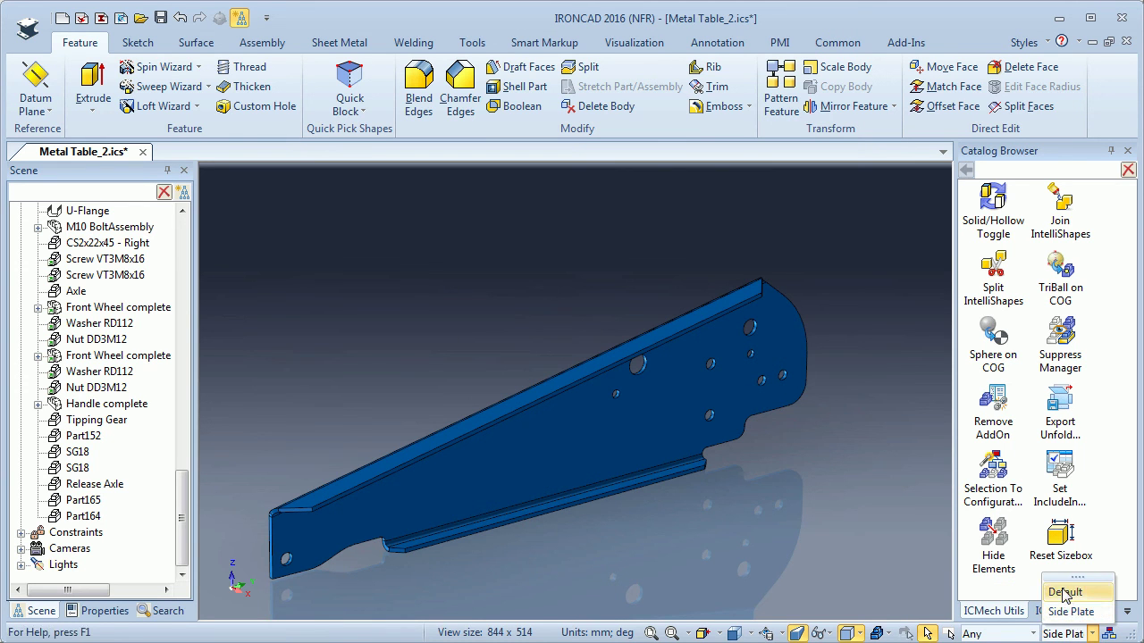
pyautogui.click(1065, 593)
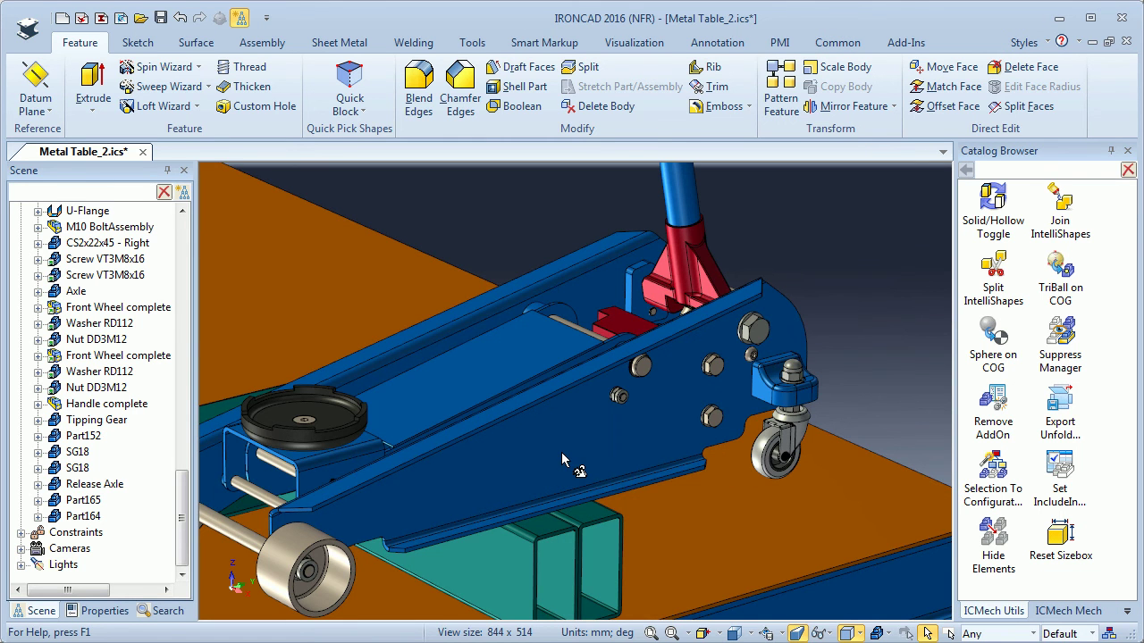
# Create a configuration from both side plates and the saddle by selecting them and using Selection To Configuration on empty space
pyautogui.click(353, 427)
pyautogui.click(516, 458)
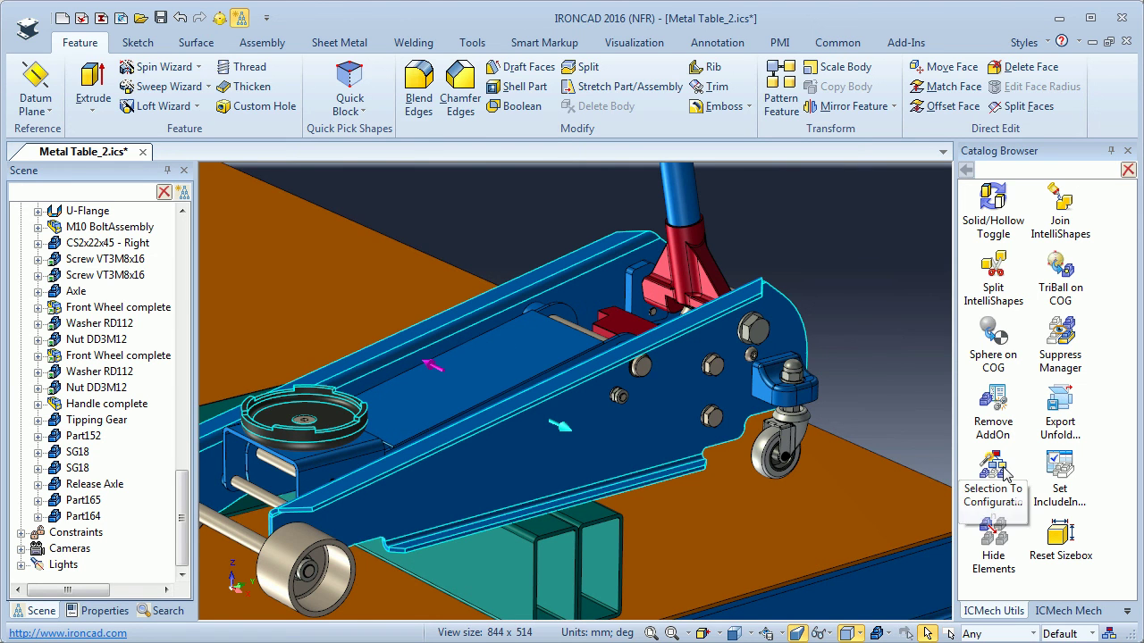
pyautogui.moveTo(993, 466); pyautogui.dragTo(840, 400)
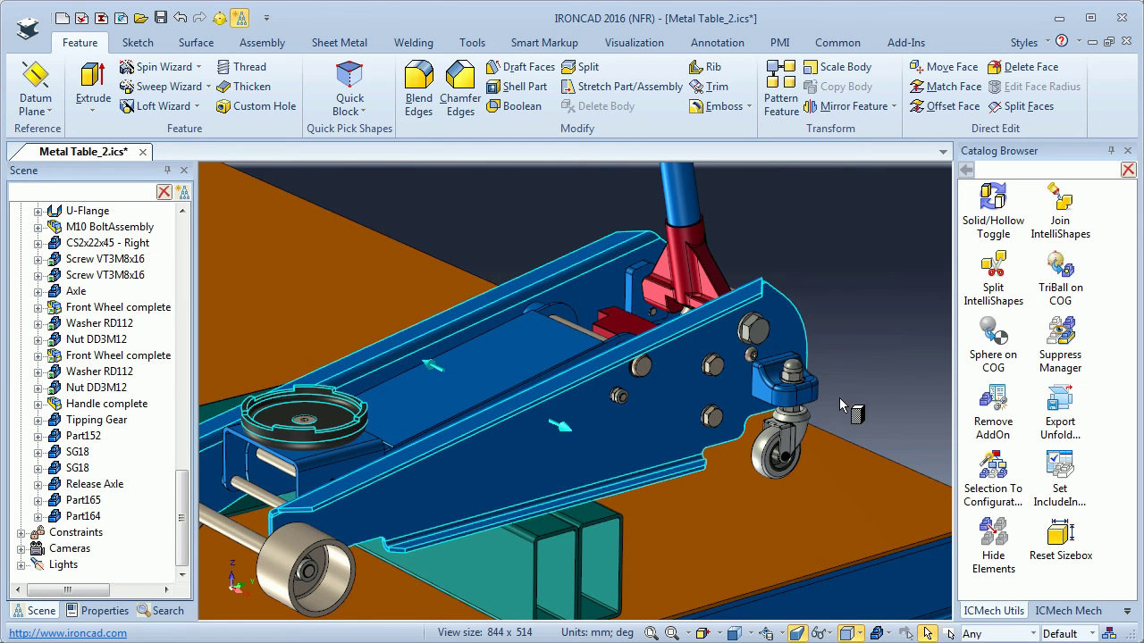
# Apply the Saddle configuration in the Configurations dialog and inspect the isolated side plates and saddle
pyautogui.click(1108, 635)
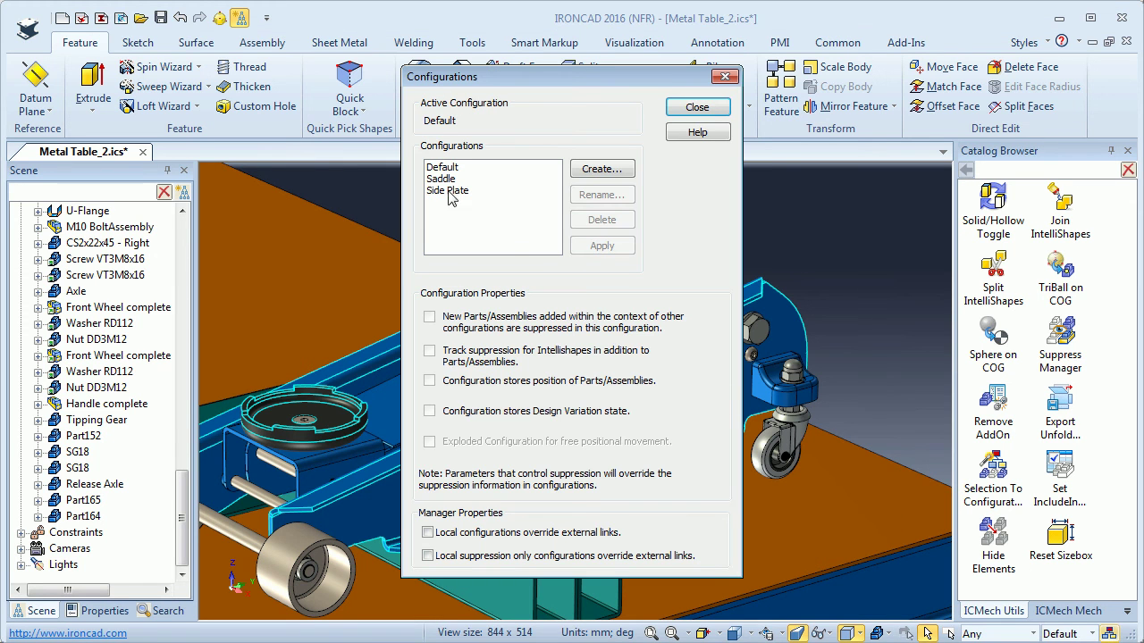
pyautogui.click(434, 168)
pyautogui.click(434, 179)
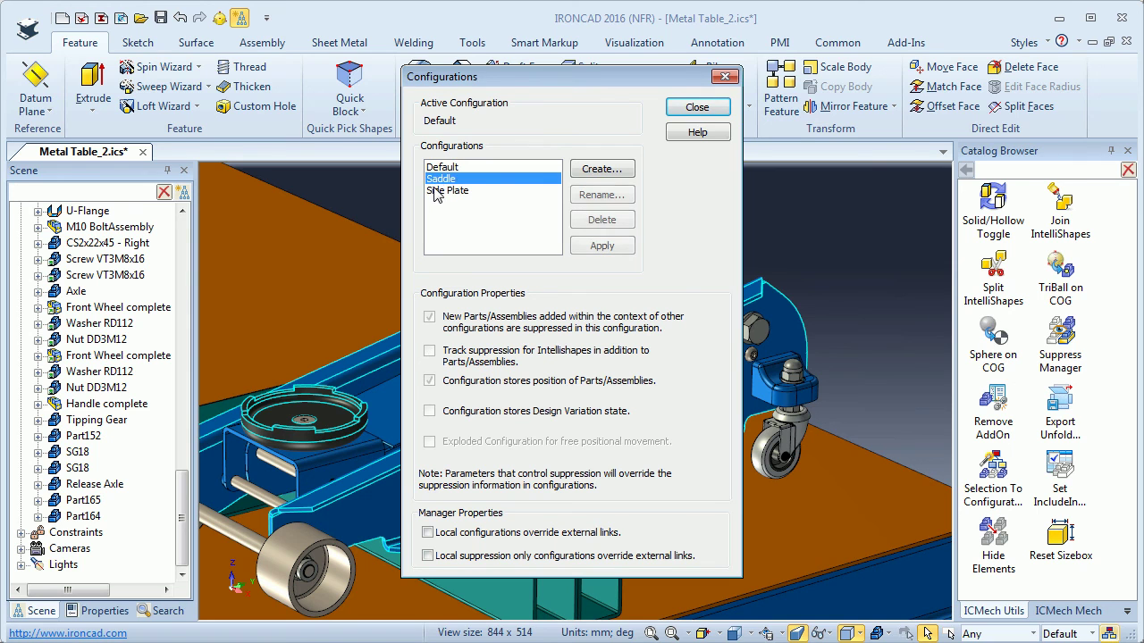
pyautogui.click(434, 191)
pyautogui.click(434, 178)
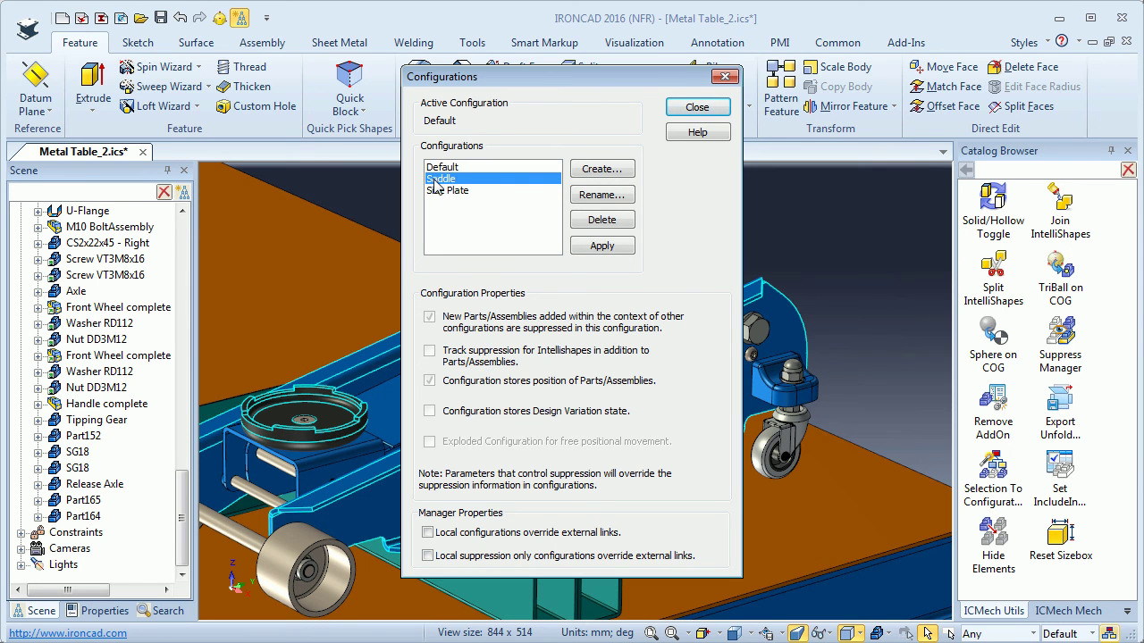
pyautogui.click(601, 249)
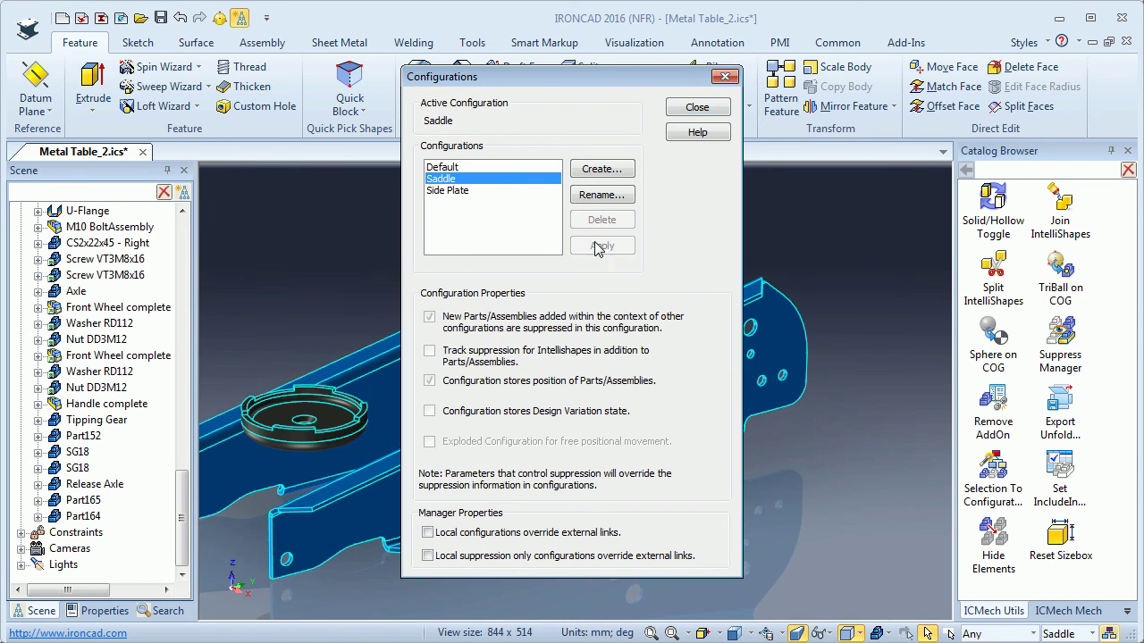
pyautogui.click(697, 108)
pyautogui.moveTo(512, 408); pyautogui.dragTo(586, 410, button='middle')
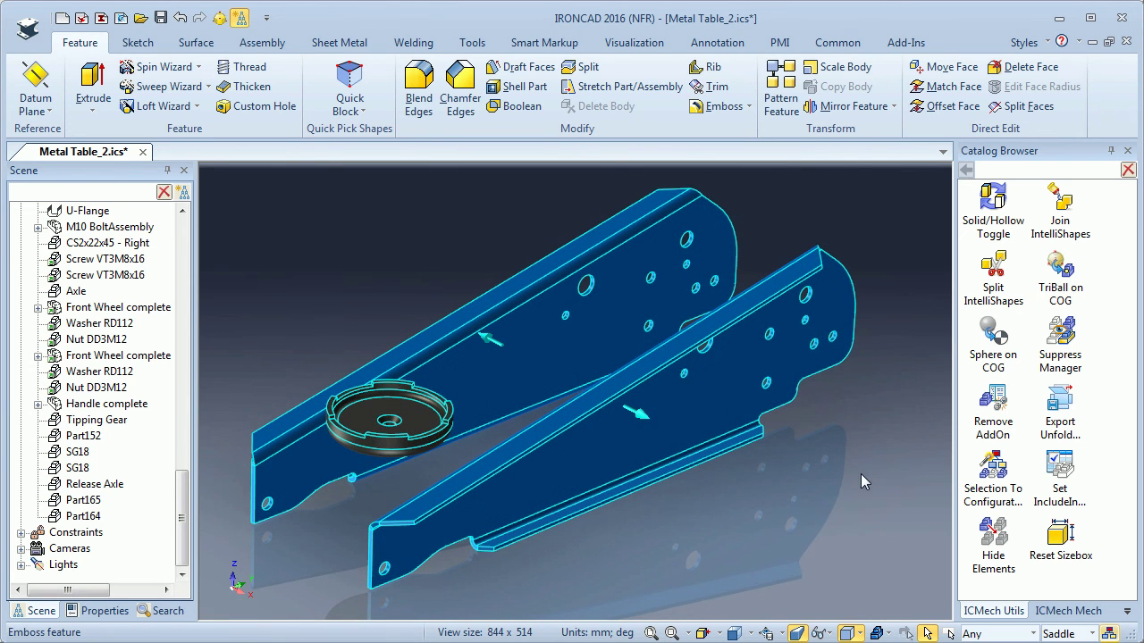
# Switch the active configuration to Side Plate and back to Default
pyautogui.click(1093, 634)
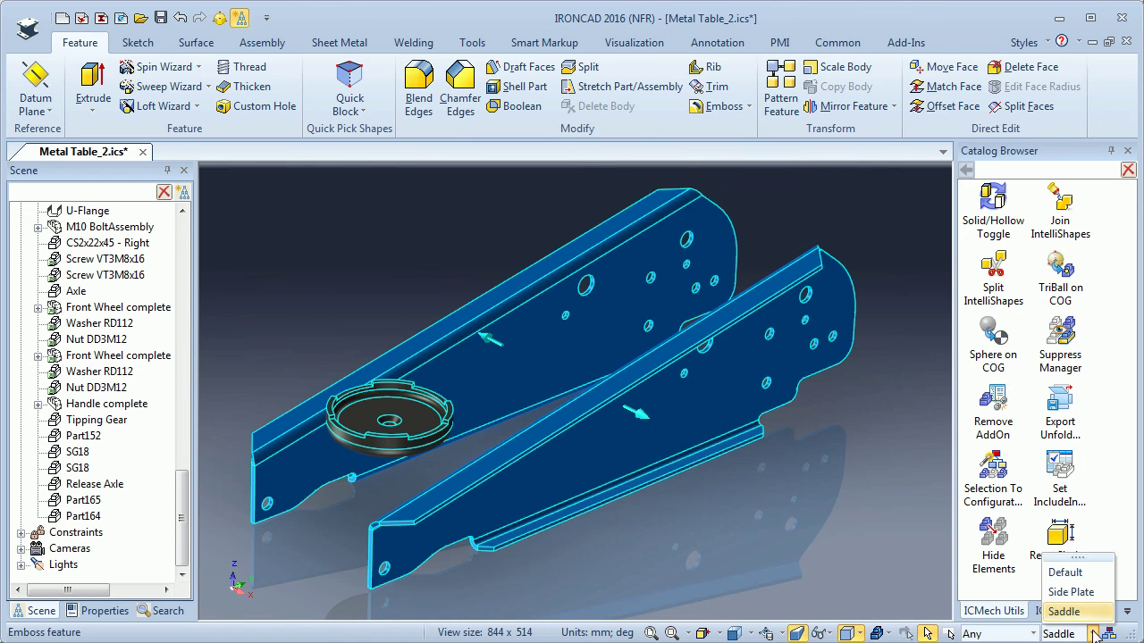
pyautogui.click(1062, 594)
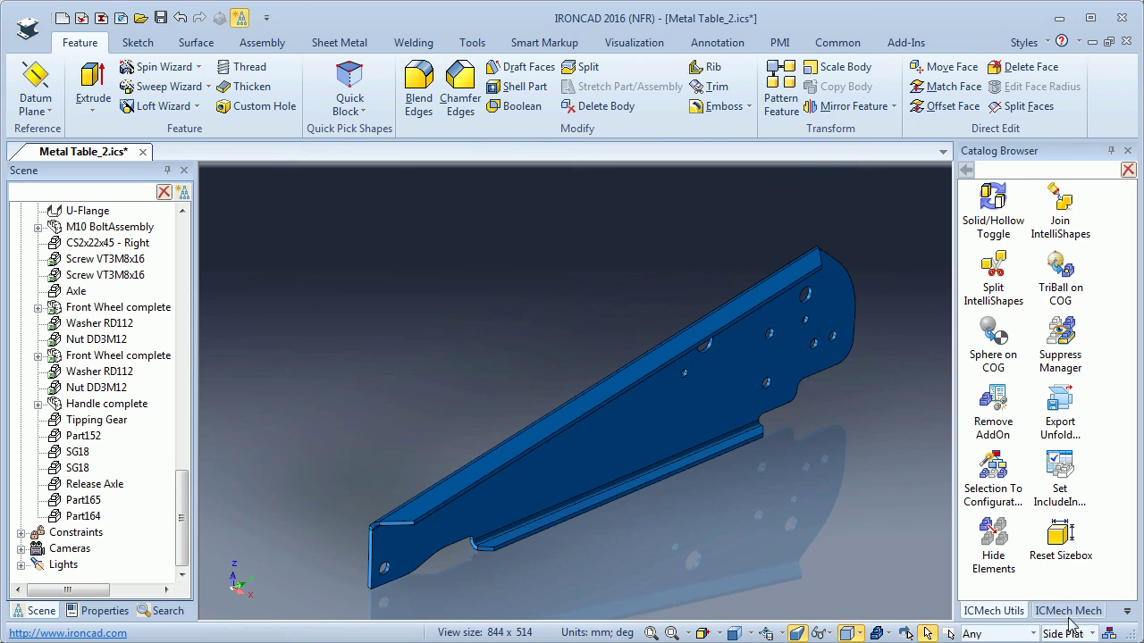
pyautogui.click(1092, 634)
pyautogui.click(1065, 573)
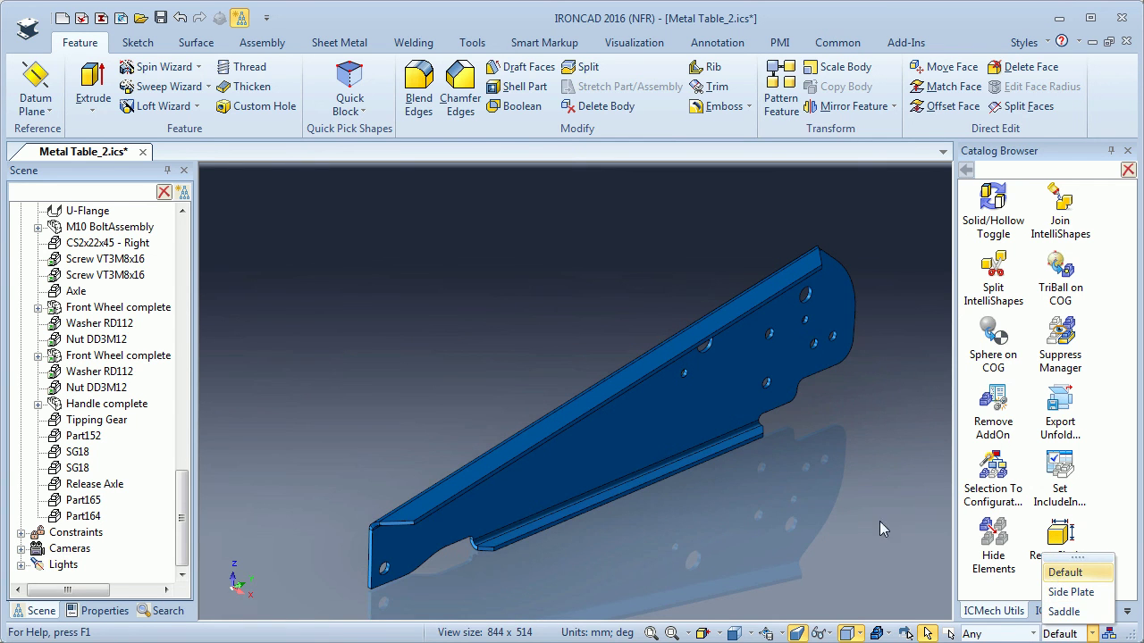